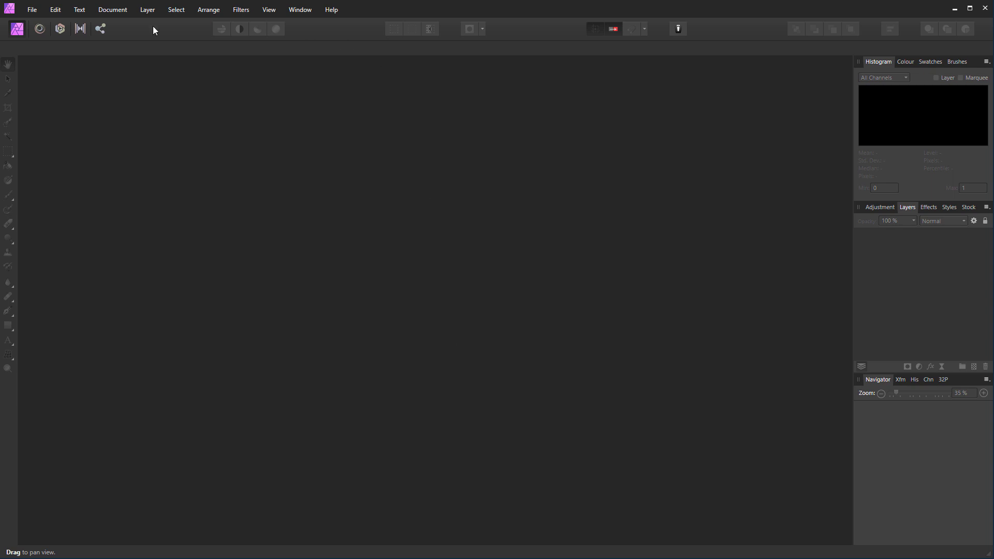
Open the File menu to reach New HDR Merge
{"action": "left_click", "coordinate": [32, 10]}
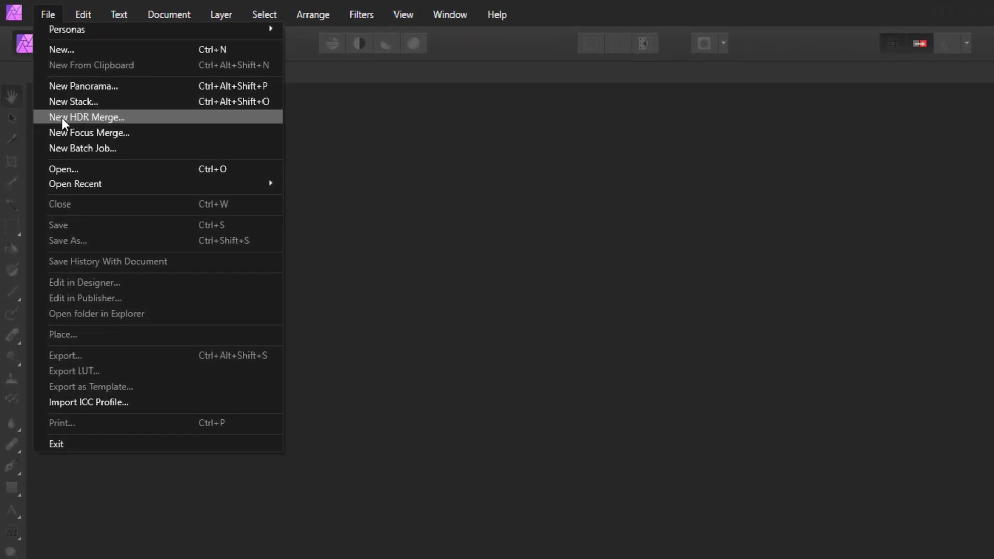
Merge 670A6737, 670A6739 and 670A6741 into one HDR image with automatic ghost removal
{"action": "left_click", "coordinate": [98, 118]}
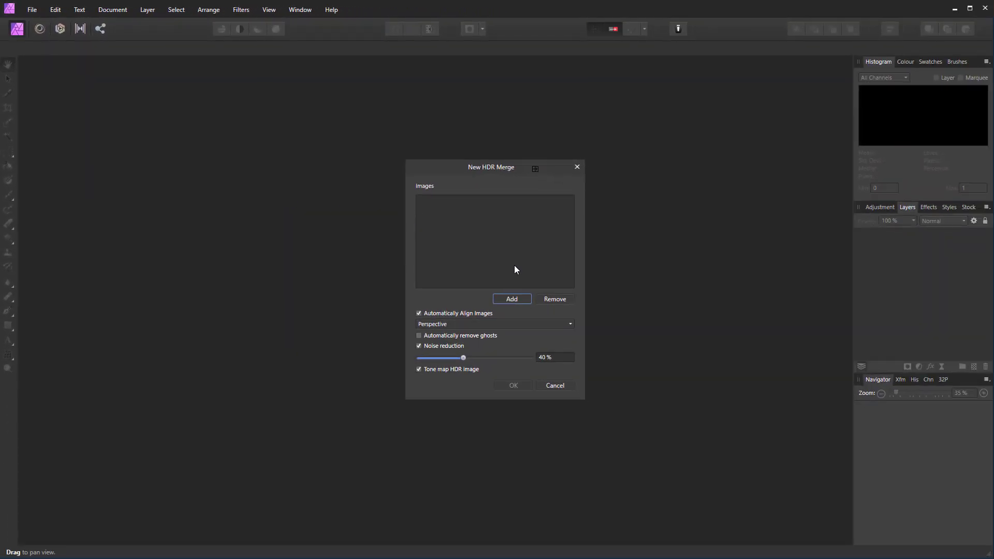
{"action": "left_click", "coordinate": [511, 304]}
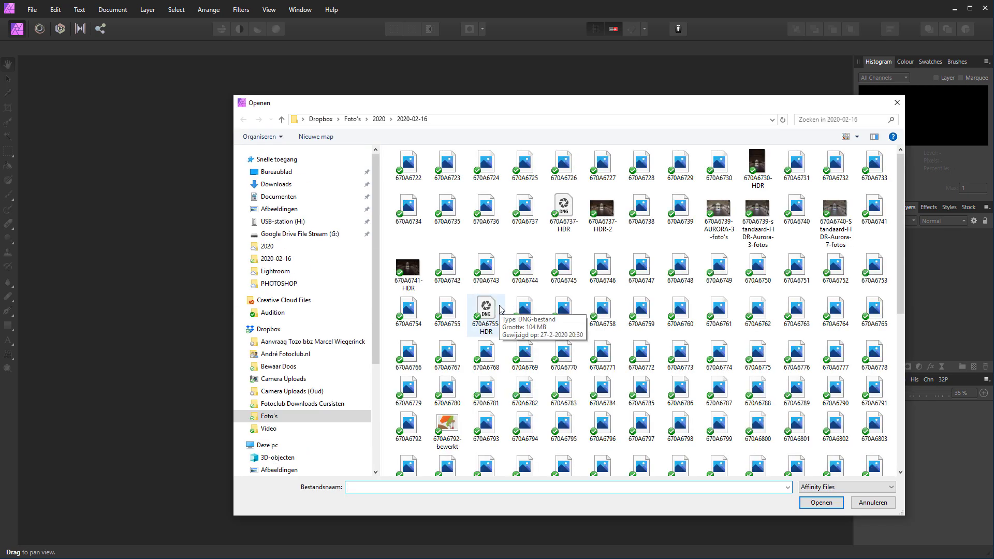
{"action": "left_click", "coordinate": [525, 210]}
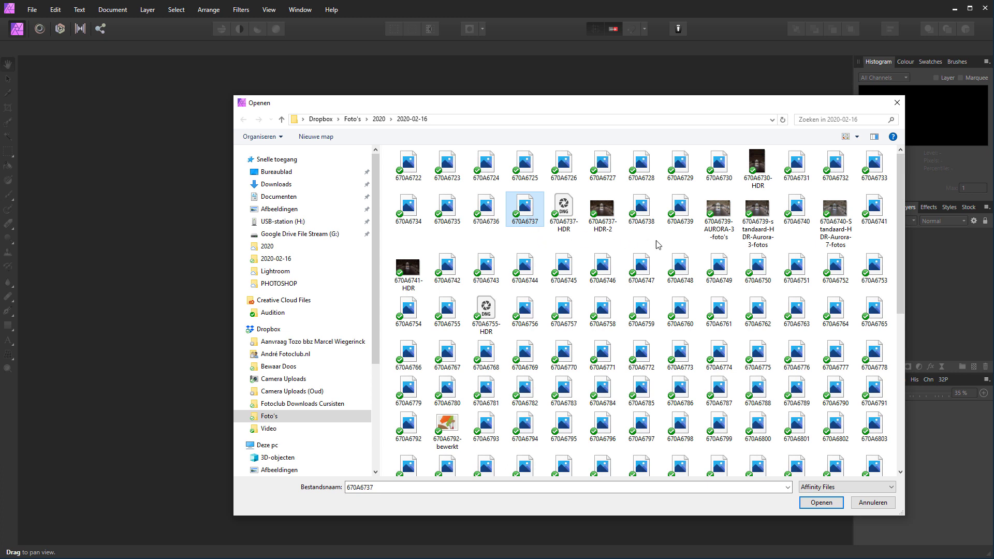
{"action": "left_click", "coordinate": [680, 207], "text": "ctrl"}
{"action": "left_click", "coordinate": [885, 213], "text": "ctrl"}
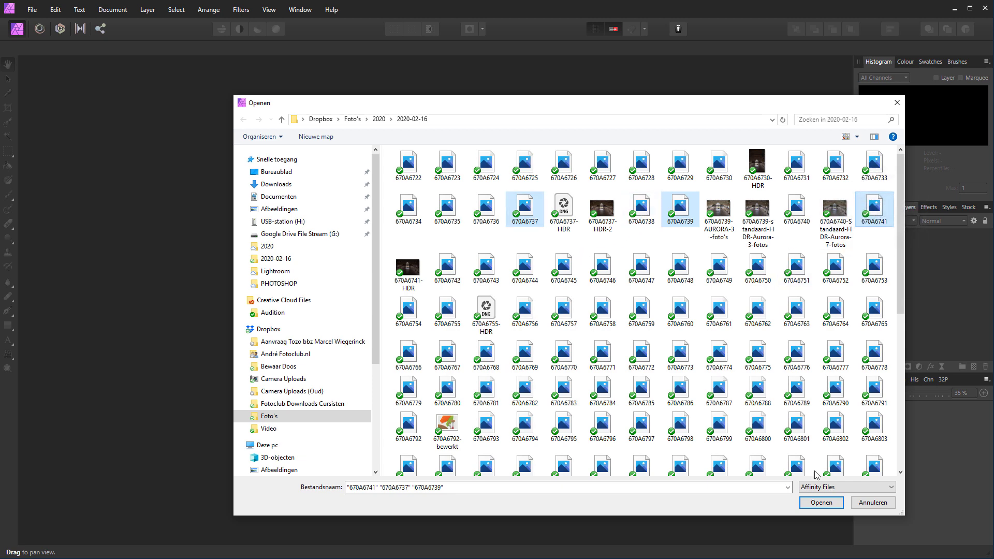
{"action": "left_click", "coordinate": [821, 502]}
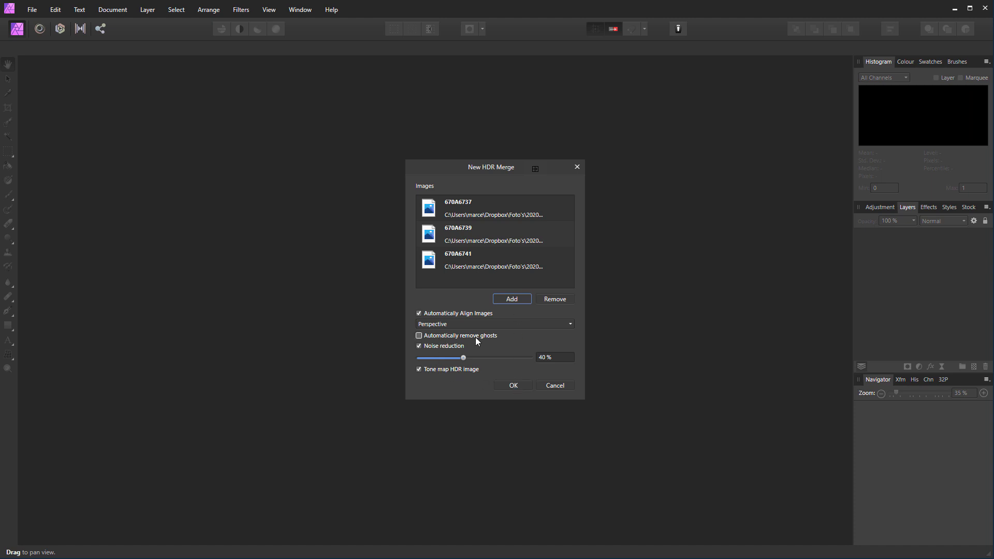
{"action": "left_click", "coordinate": [419, 336]}
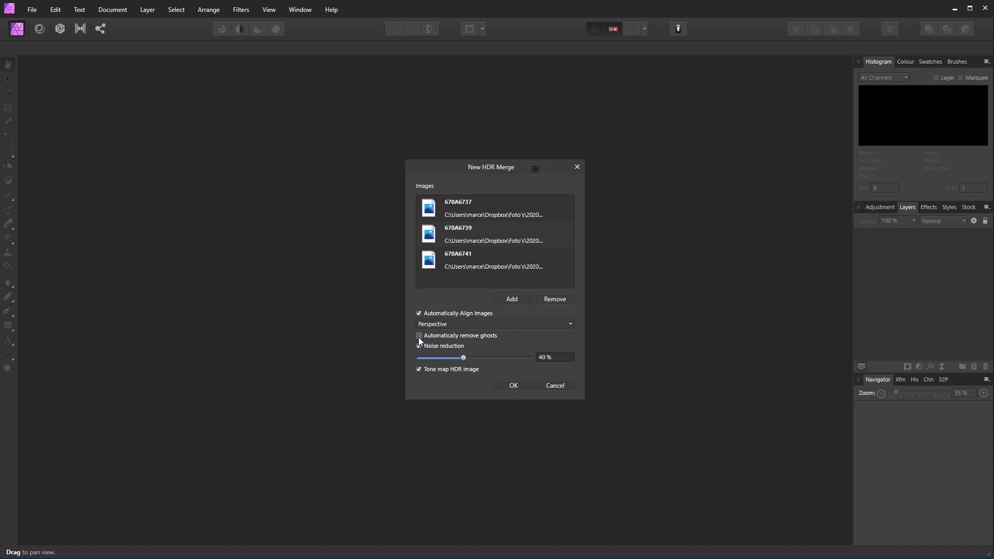
{"action": "left_click", "coordinate": [515, 387]}
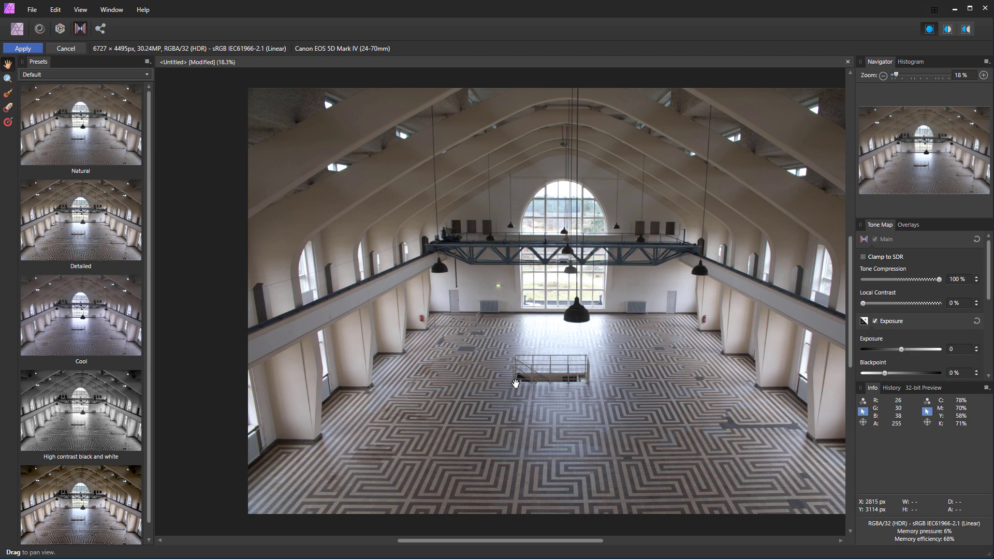
Compare the merged hall with the original in split before/after view, moving the divider
{"action": "left_click", "coordinate": [949, 30]}
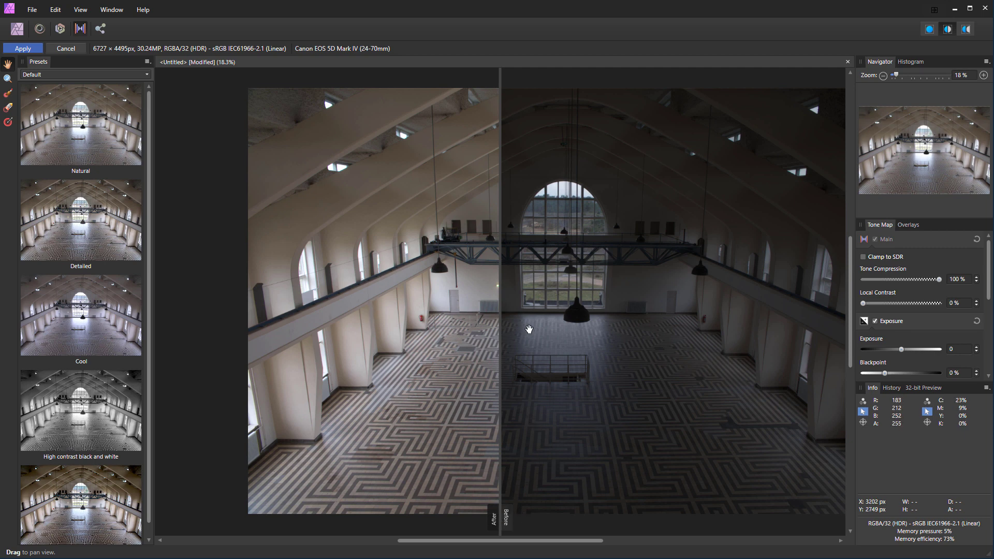
{"action": "mouse_move", "coordinate": [501, 313]}
{"action": "left_mouse_down"}
{"action": "mouse_move", "coordinate": [469, 322]}
{"action": "mouse_move", "coordinate": [774, 336]}
{"action": "mouse_move", "coordinate": [636, 336]}
{"action": "left_mouse_up"}
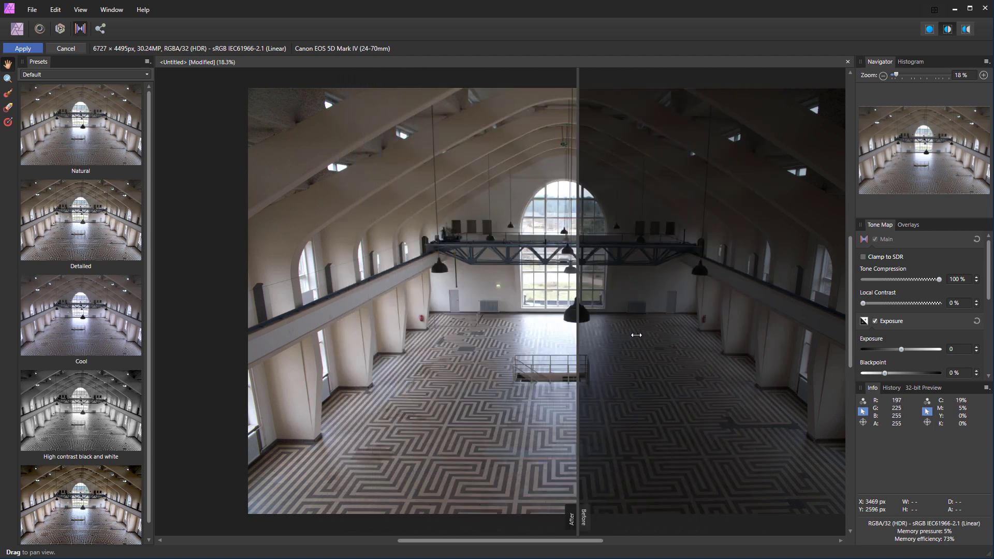
{"action": "left_click_drag", "start_coordinate": [637, 335], "coordinate": [659, 289]}
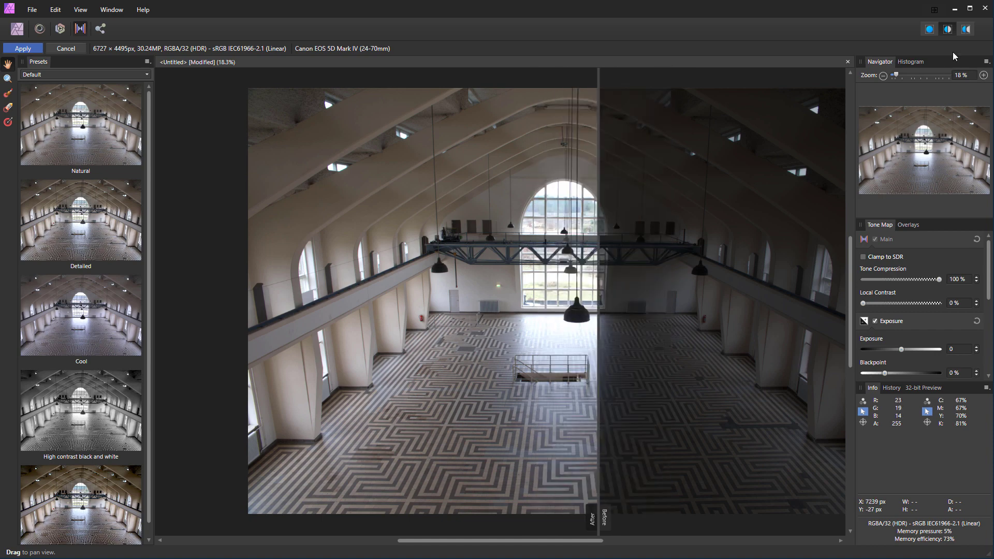
Return to single view, lower exposure to -0,122 and slightly reduce tone compression
{"action": "left_click", "coordinate": [930, 30]}
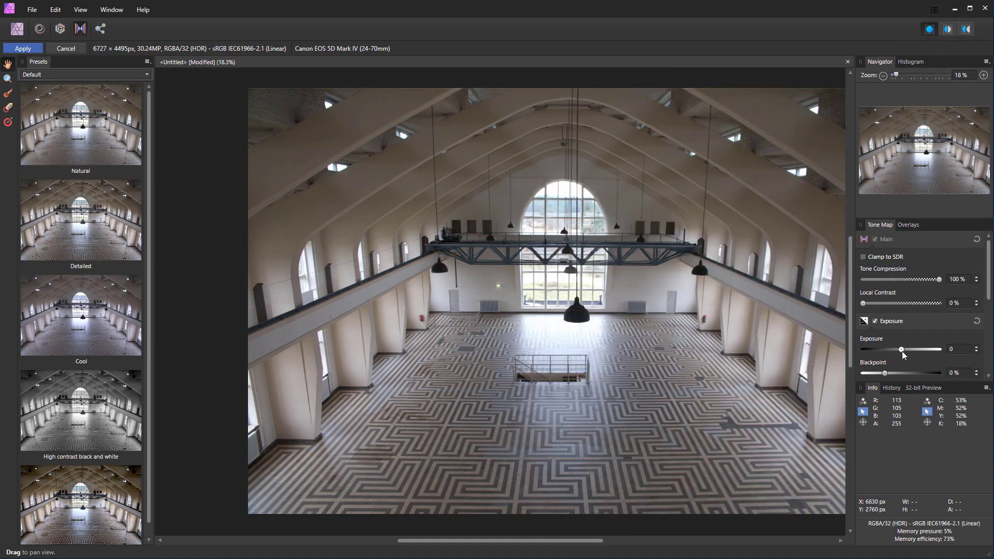
{"action": "mouse_move", "coordinate": [902, 351]}
{"action": "left_mouse_down"}
{"action": "mouse_move", "coordinate": [890, 350]}
{"action": "mouse_move", "coordinate": [899, 351]}
{"action": "left_mouse_up"}
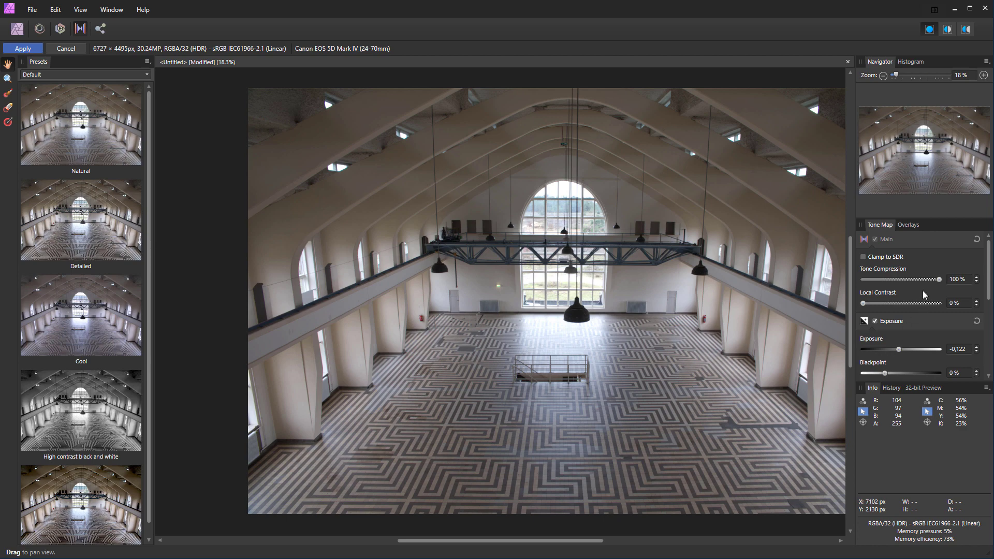
{"action": "mouse_move", "coordinate": [937, 281]}
{"action": "left_mouse_down"}
{"action": "mouse_move", "coordinate": [924, 285]}
{"action": "mouse_move", "coordinate": [935, 287]}
{"action": "left_mouse_up"}
Preview the Dramatic, black-and-white, Cool and Detailed presets, then apply Natural
{"action": "scroll", "coordinate": [89, 414], "scroll_direction": "down", "scroll_amount": 1}
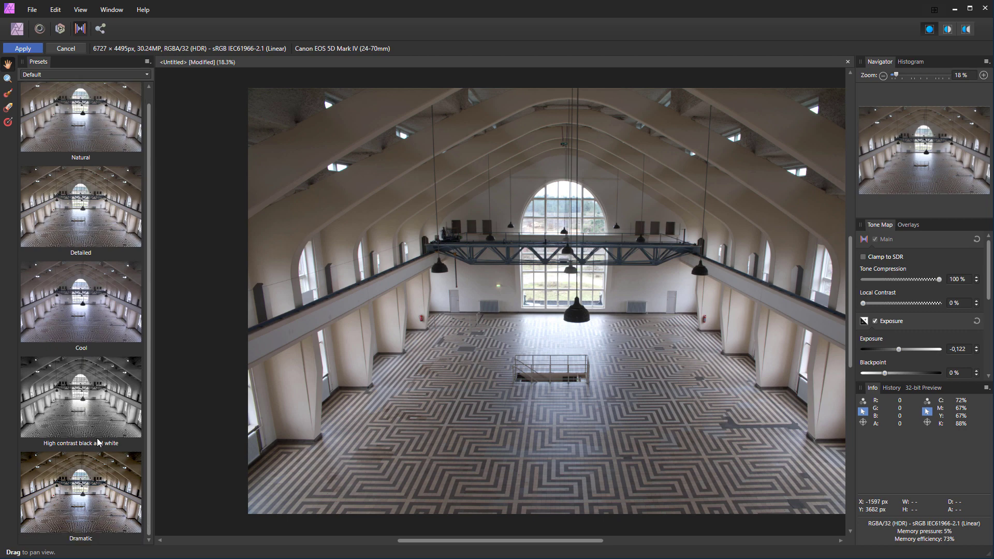
{"action": "left_click", "coordinate": [81, 514]}
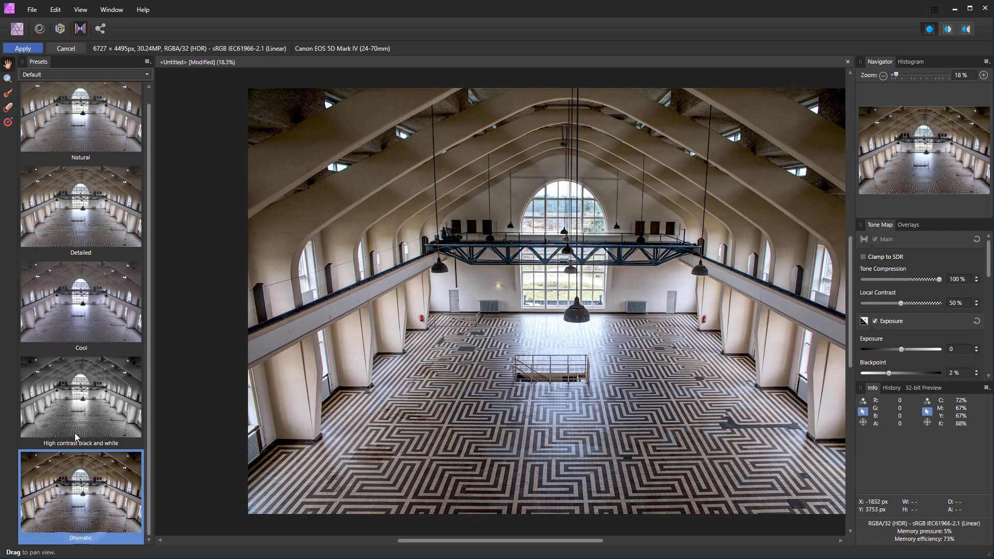
{"action": "left_click", "coordinate": [76, 400]}
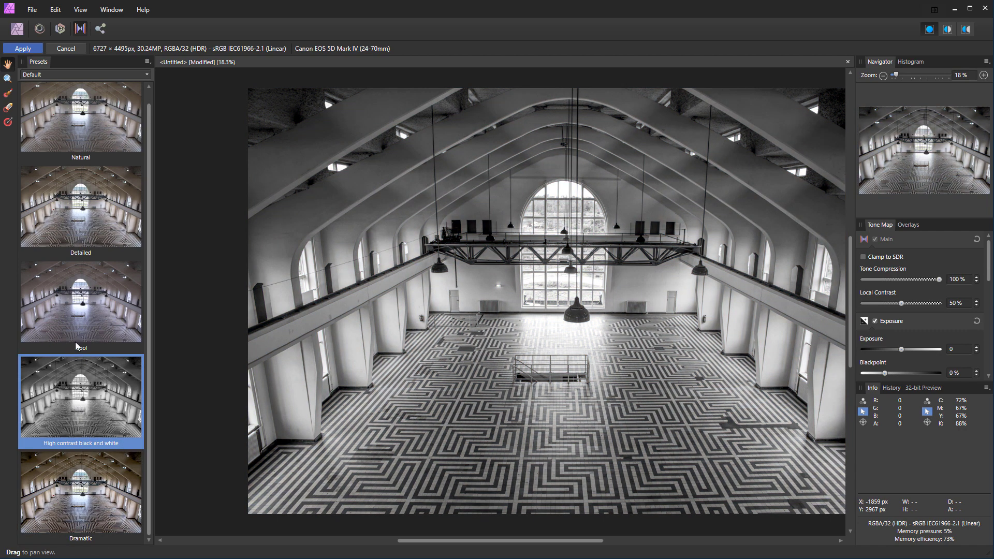
{"action": "left_click", "coordinate": [83, 317]}
{"action": "left_click", "coordinate": [76, 229]}
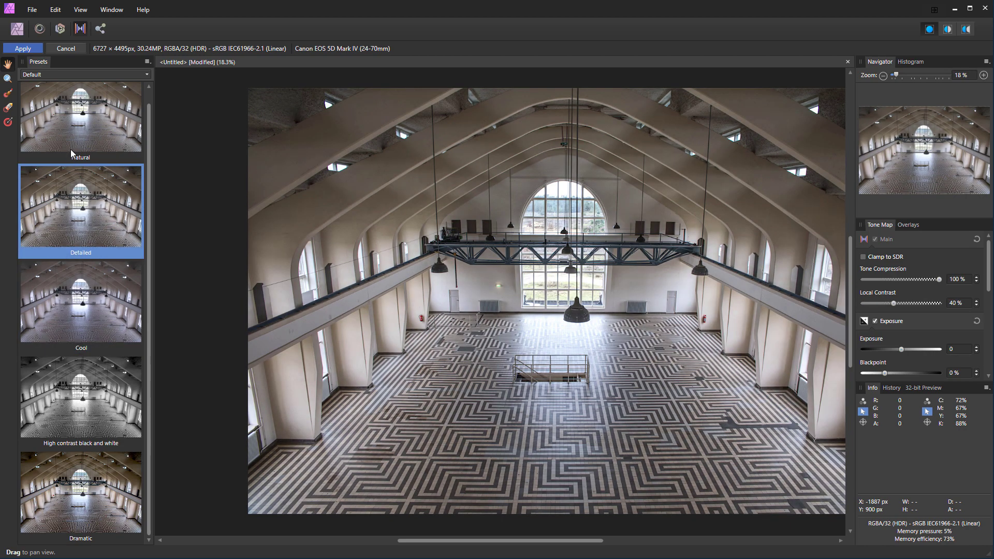
{"action": "left_click", "coordinate": [78, 137]}
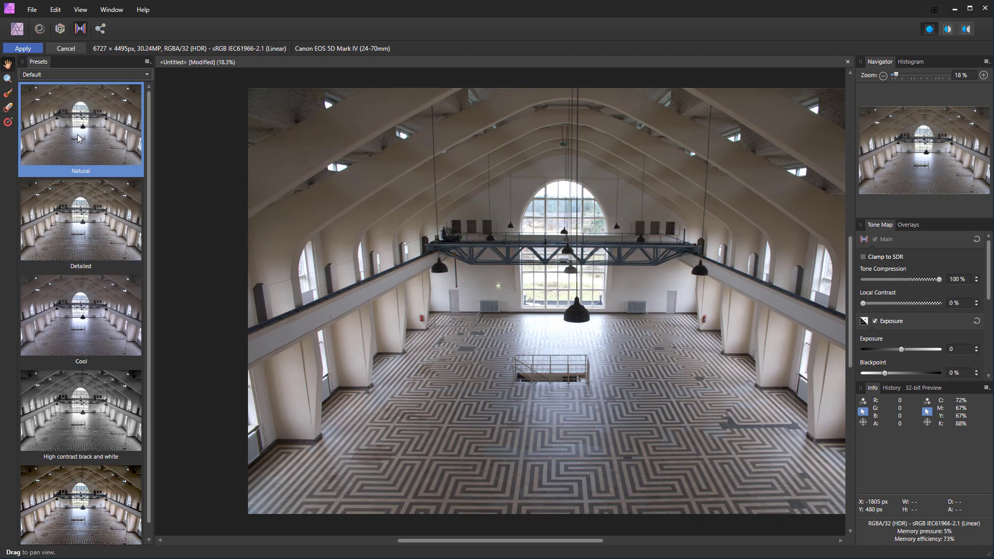
Undo the last three preset changes, returning to the high-contrast black-and-white look
{"action": "left_click", "coordinate": [32, 10]}
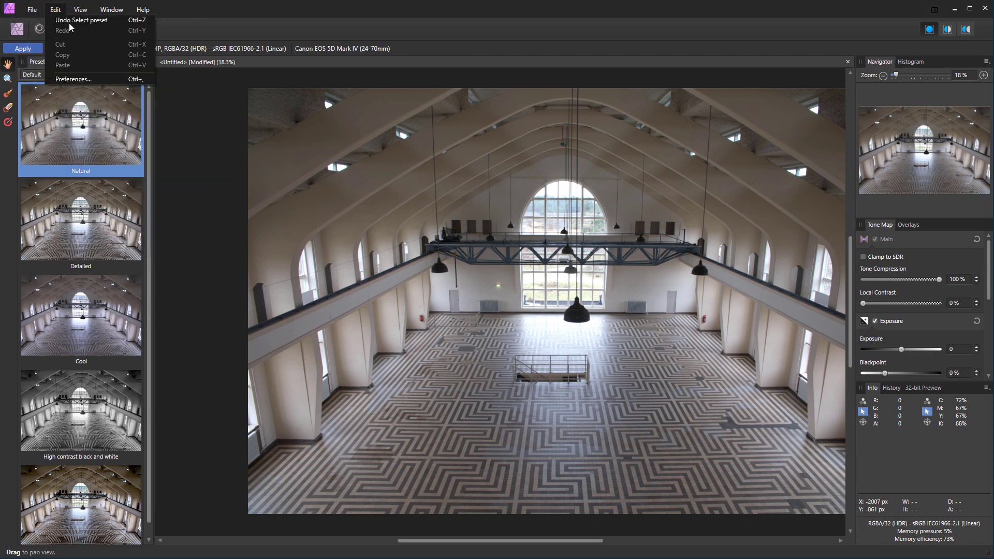
{"action": "mouse_move", "coordinate": [55, 9]}
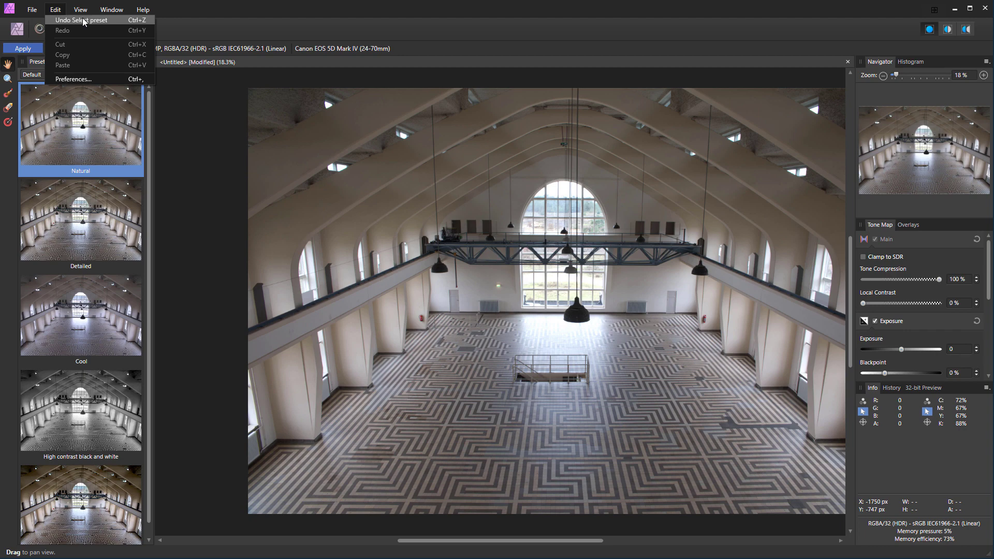
{"action": "left_click", "coordinate": [83, 21]}
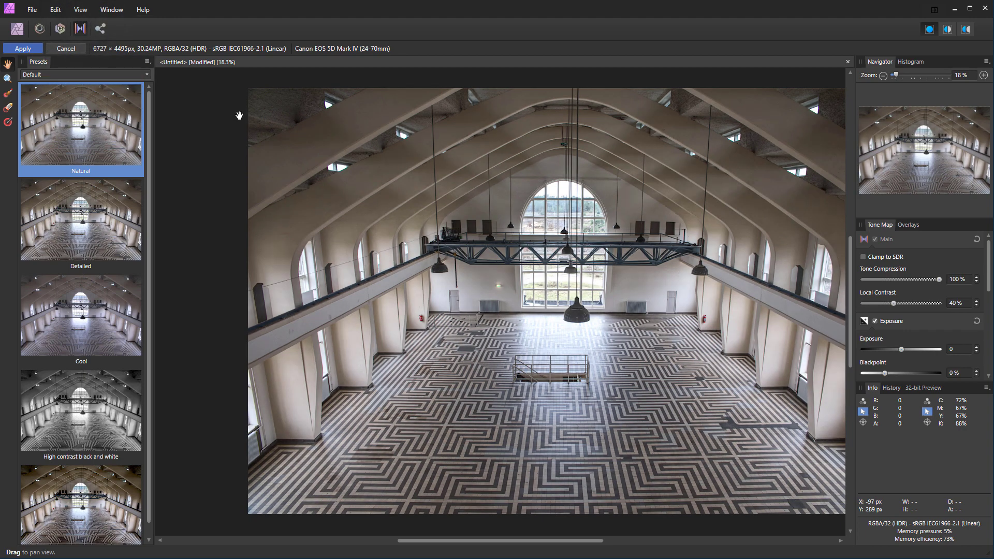
{"action": "key", "text": "ctrl+z"}
{"action": "key", "text": "ctrl+z"}
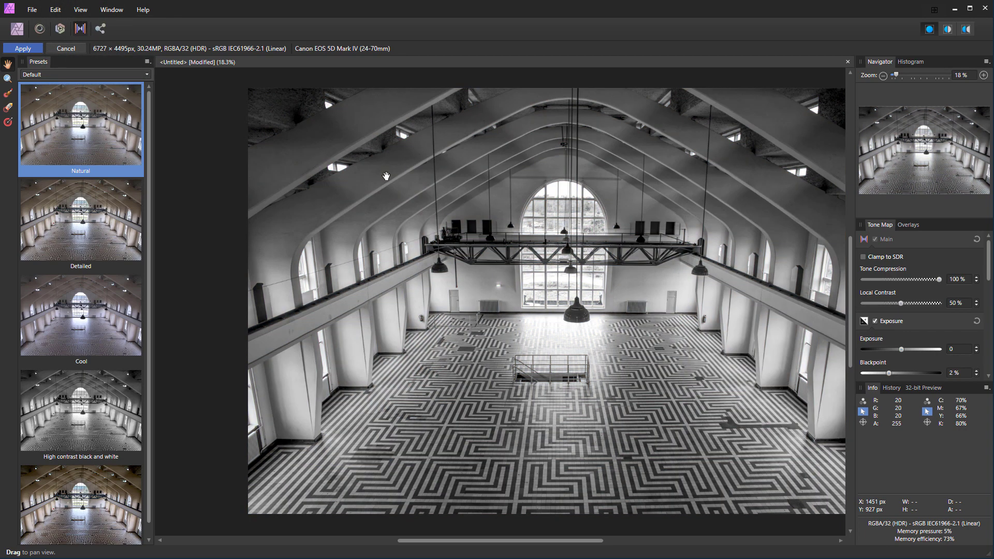
{"action": "key", "text": "ctrl+z"}
{"action": "key", "text": "ctrl+z"}
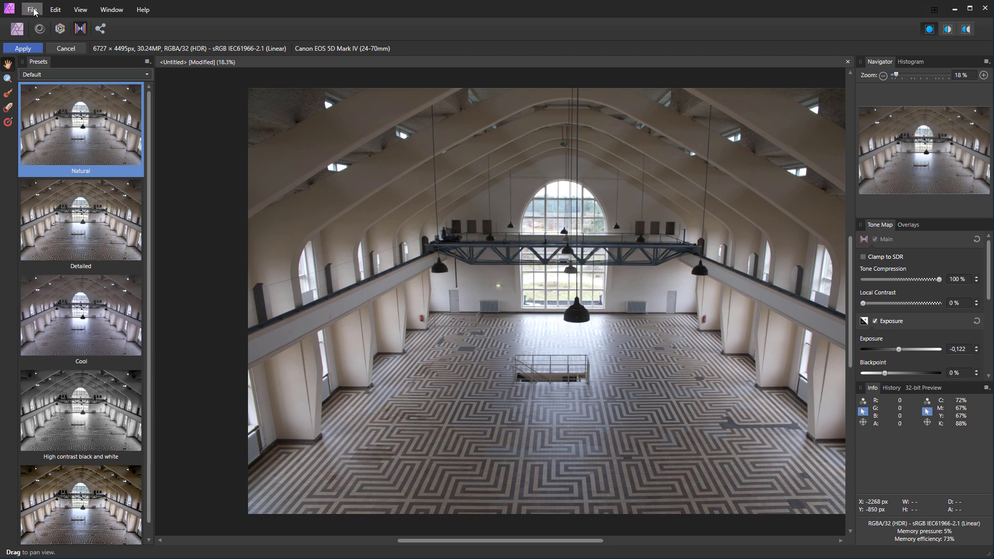
Apply the tone mapping and export the hall as a best-quality 6727×4495 JPEG
{"action": "left_click", "coordinate": [23, 48]}
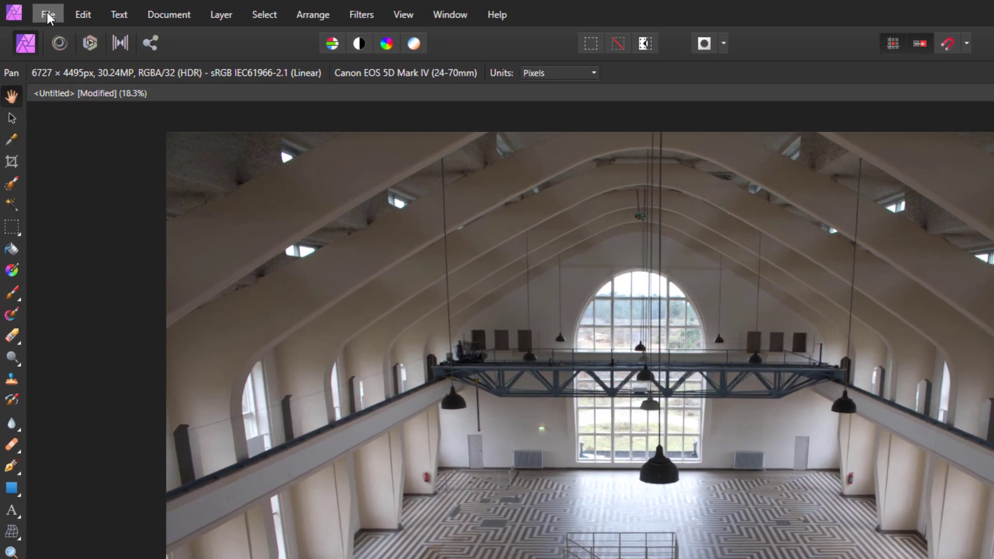
{"action": "left_click", "coordinate": [41, 14]}
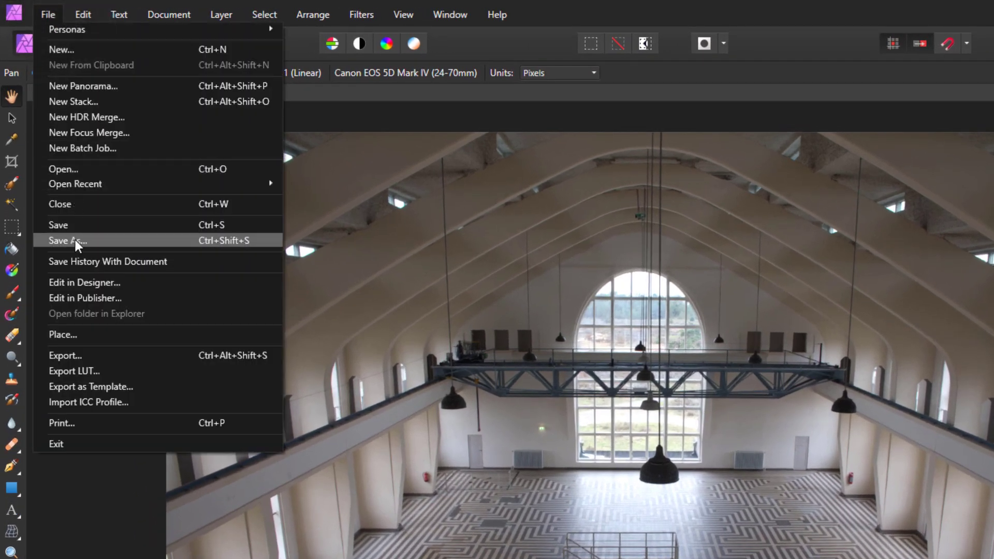
{"action": "left_click", "coordinate": [94, 356]}
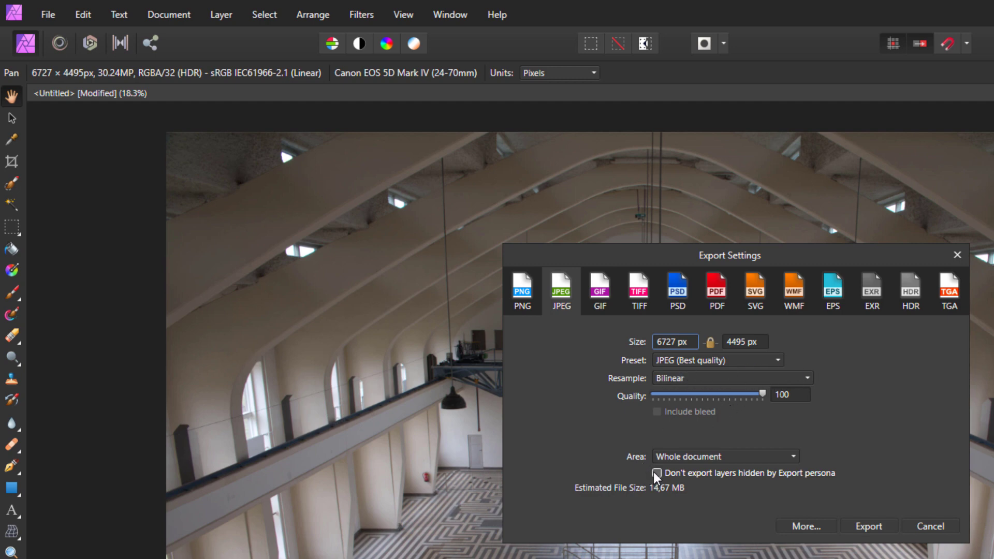
{"action": "left_click", "coordinate": [869, 527]}
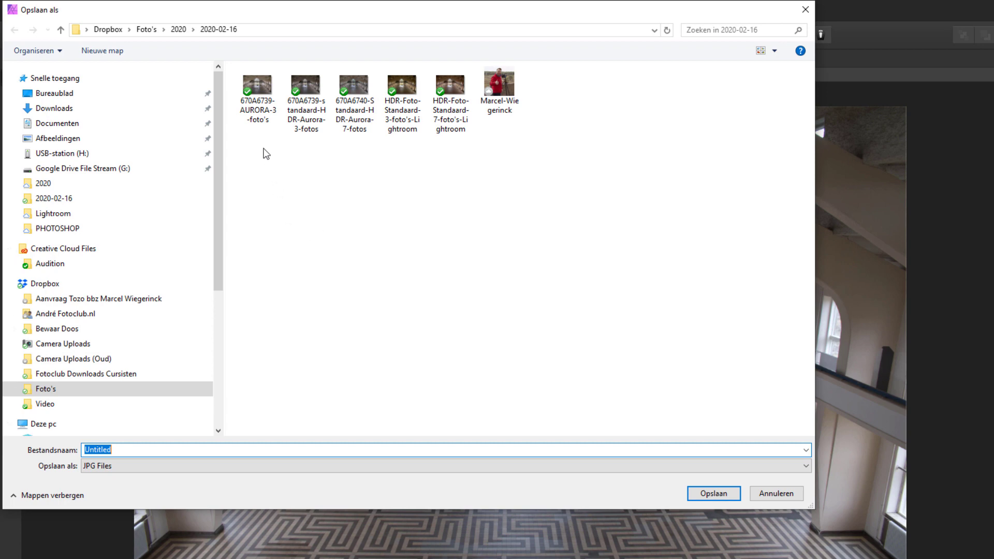
Reuse an existing file name, replacing 'Aurora' with 'Affinityphoto', and save the JPEG
{"action": "left_click", "coordinate": [306, 92]}
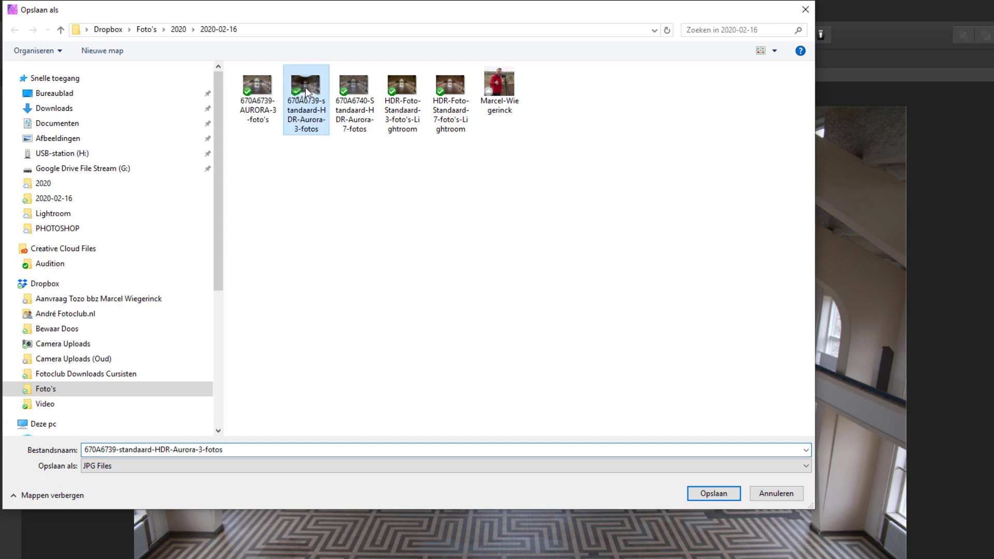
{"action": "left_click", "coordinate": [175, 448]}
{"action": "left_click_drag", "start_coordinate": [174, 450], "coordinate": [196, 449]}
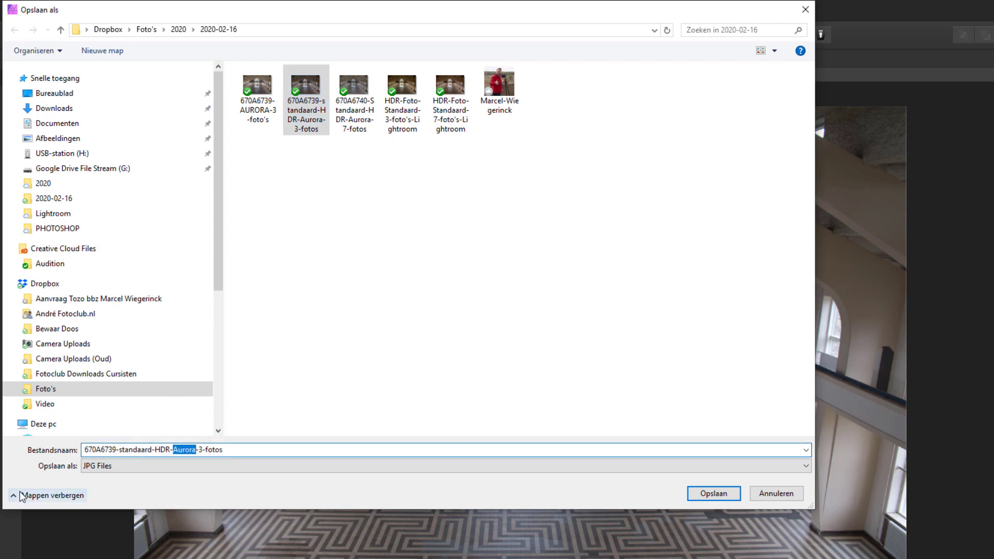
{"action": "type", "text": "Affinity"}
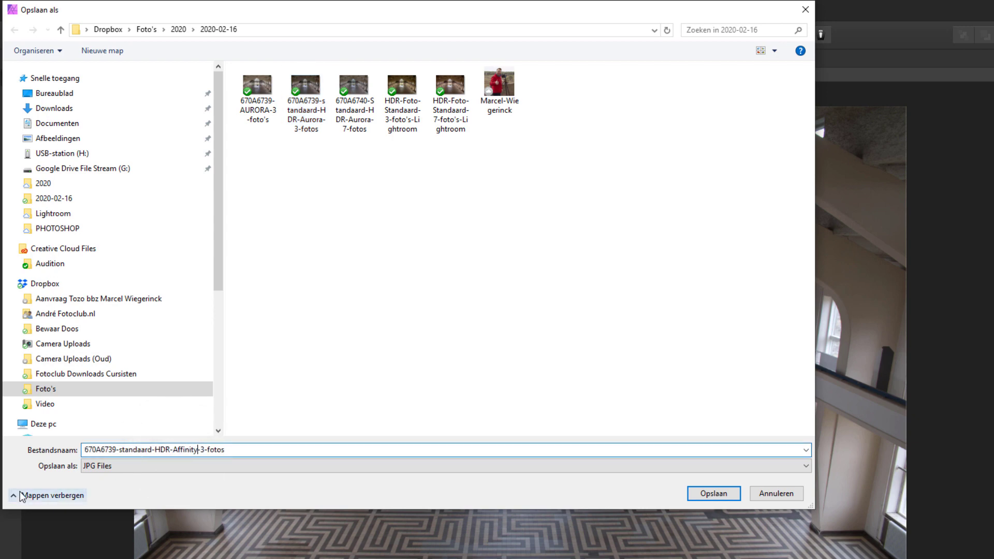
{"action": "type", "text": "photo"}
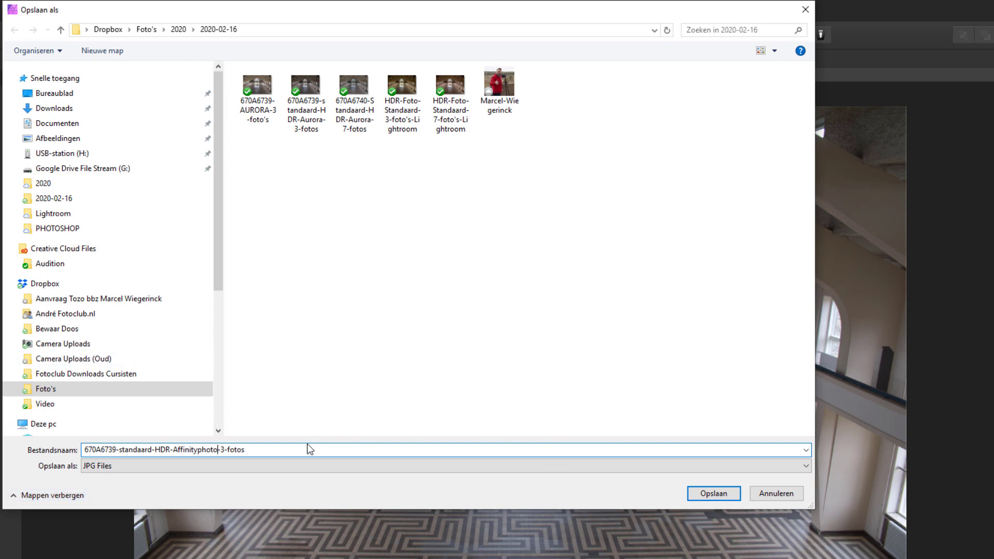
{"action": "left_click", "coordinate": [720, 494]}
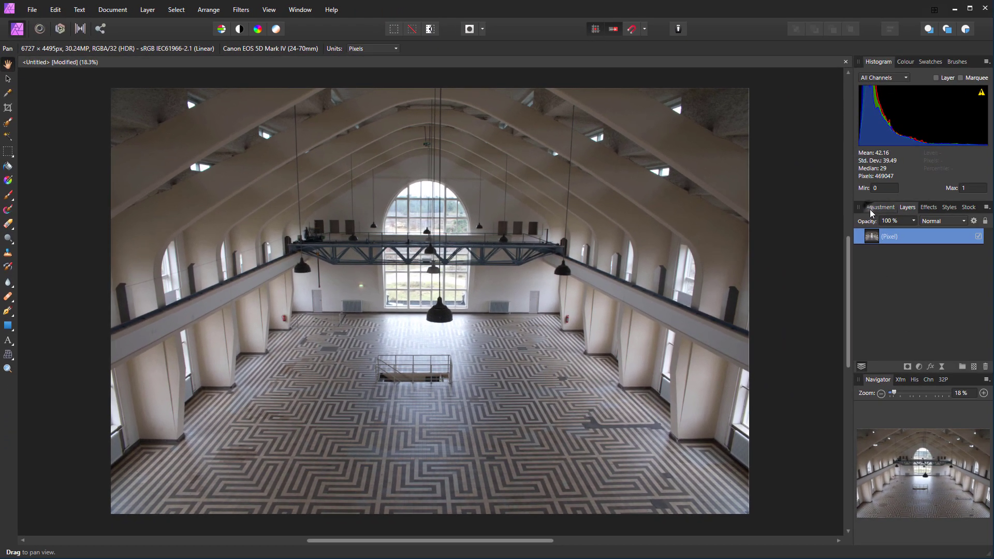
Try a Levels adjustment raising the black level, then close its settings
{"action": "left_click", "coordinate": [876, 207]}
{"action": "left_click", "coordinate": [874, 224]}
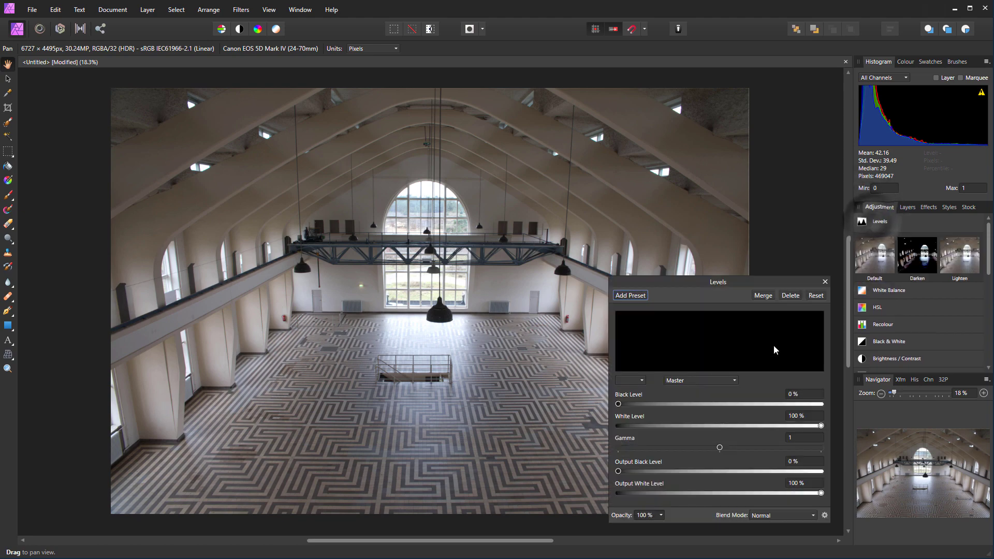
{"action": "mouse_move", "coordinate": [619, 404]}
{"action": "left_mouse_down"}
{"action": "mouse_move", "coordinate": [639, 404]}
{"action": "mouse_move", "coordinate": [618, 404]}
{"action": "left_mouse_up"}
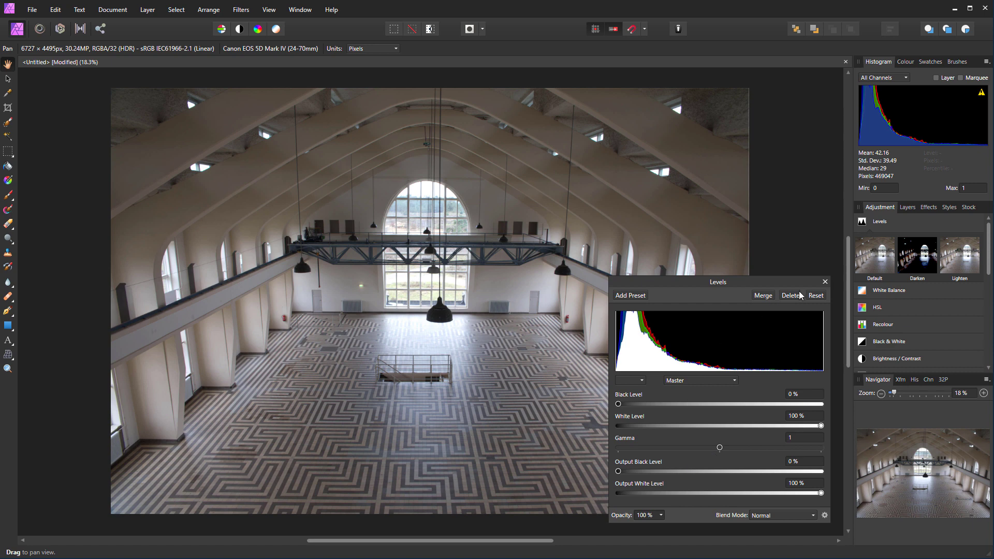
{"action": "left_click", "coordinate": [826, 281]}
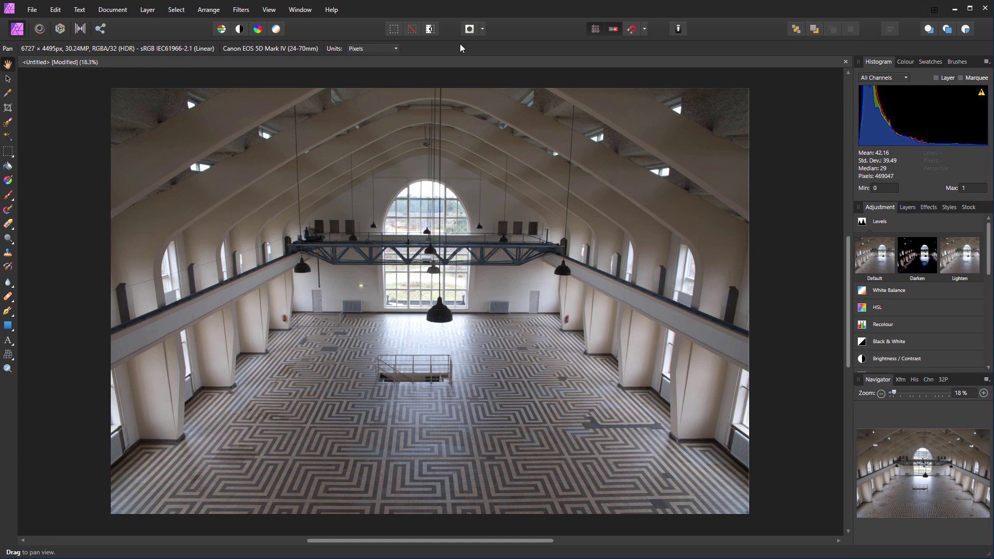
Close the hall document, discarding the unsaved changes
{"action": "left_click", "coordinate": [846, 62]}
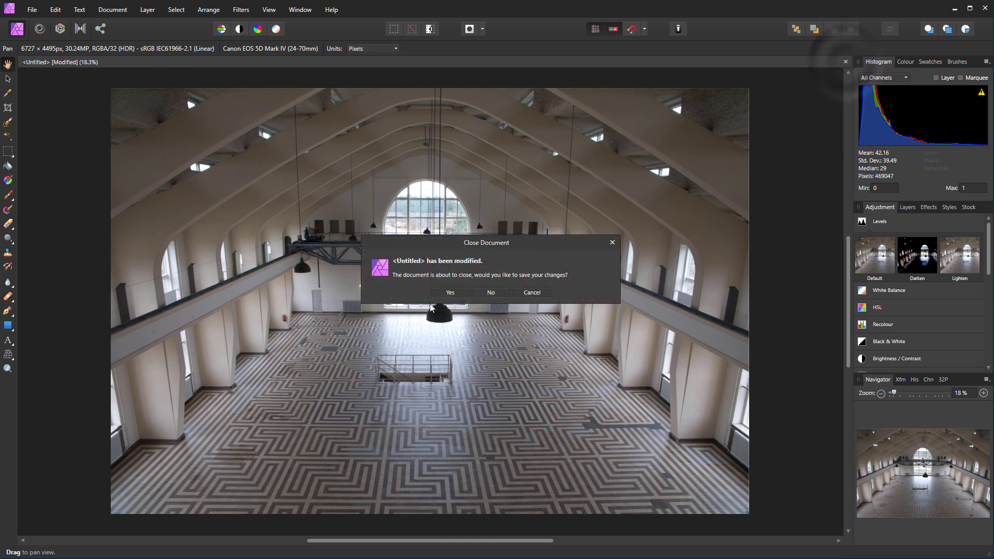
{"action": "left_click", "coordinate": [491, 293]}
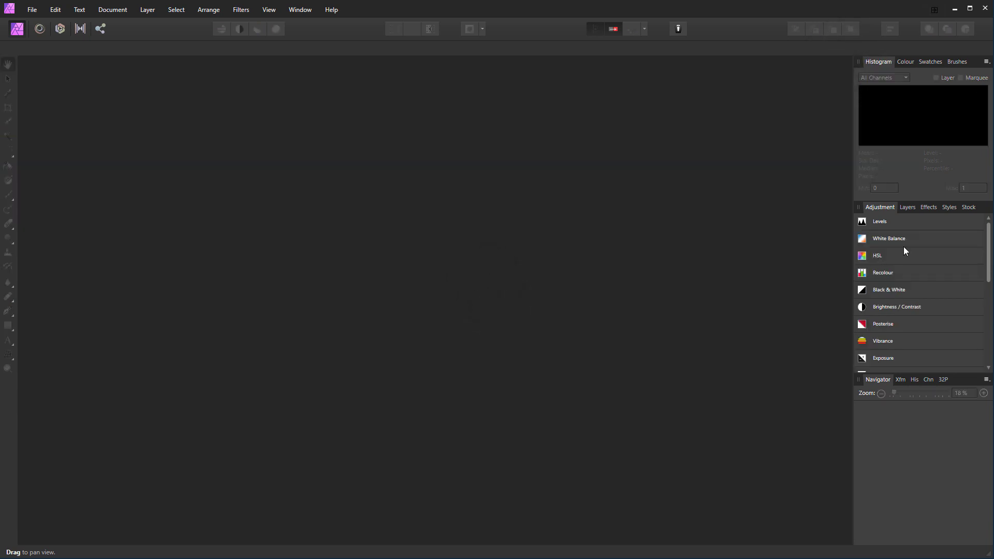
{"action": "left_click", "coordinate": [31, 10]}
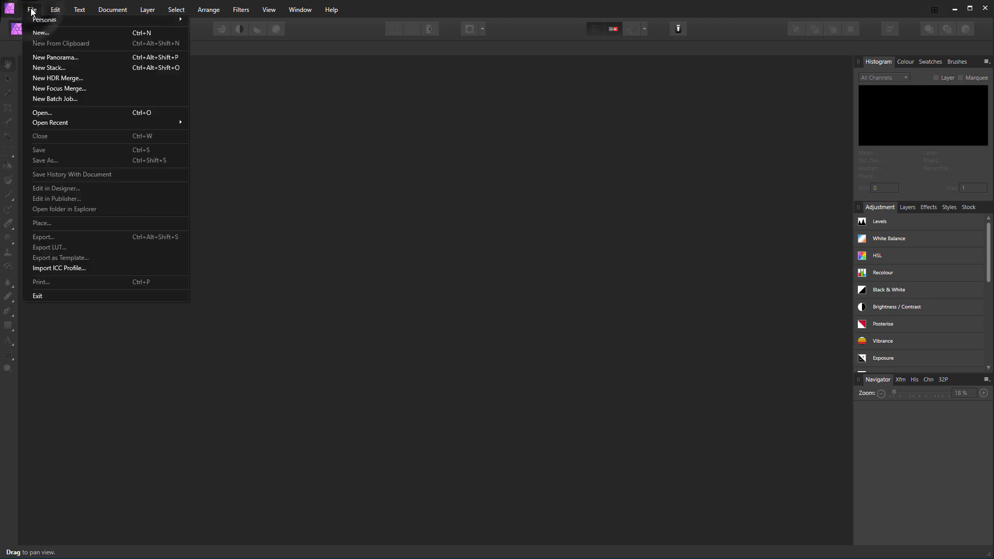
Start a new HDR merge and select exposures 670A6737 through 670A6740
{"action": "left_click", "coordinate": [57, 78]}
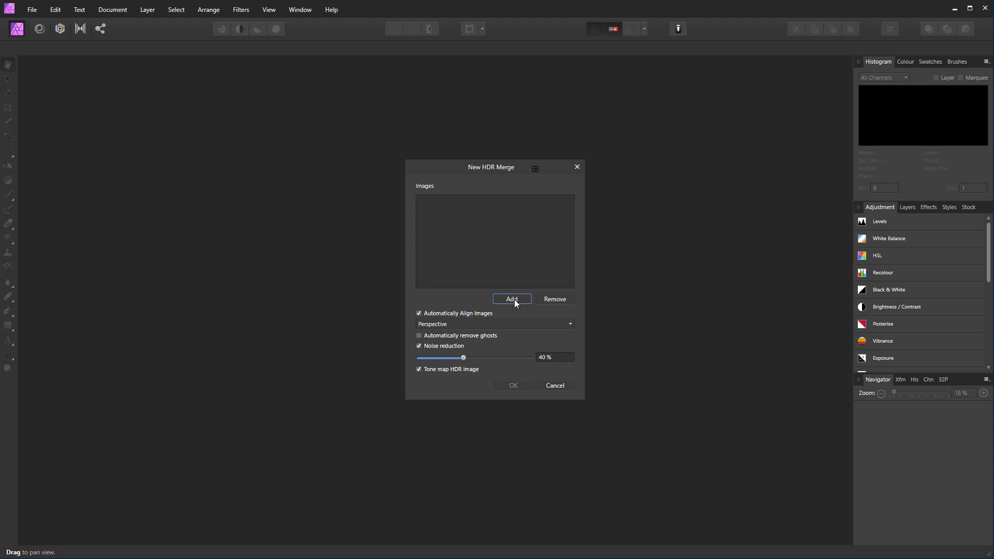
{"action": "left_click", "coordinate": [514, 299]}
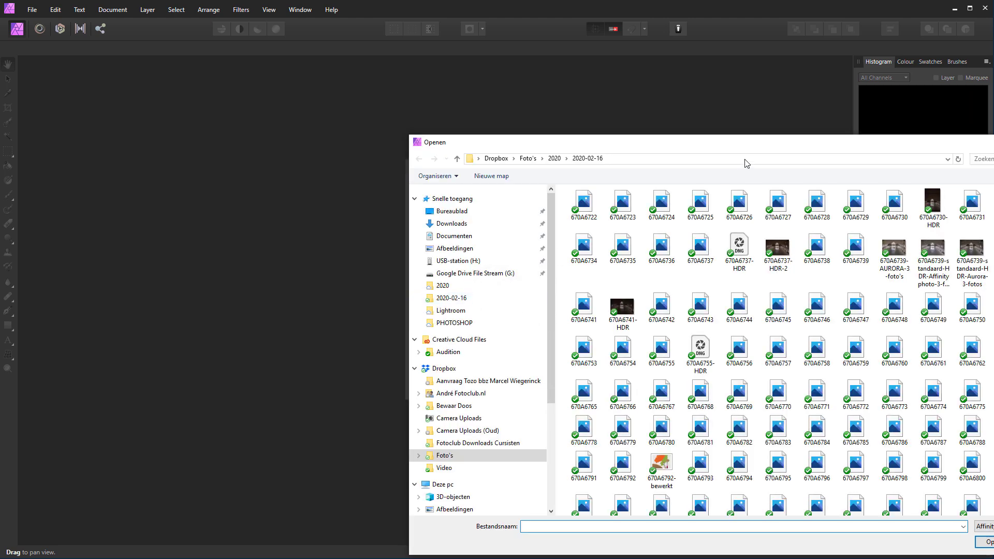
{"action": "left_click_drag", "start_coordinate": [752, 153], "coordinate": [615, 119]}
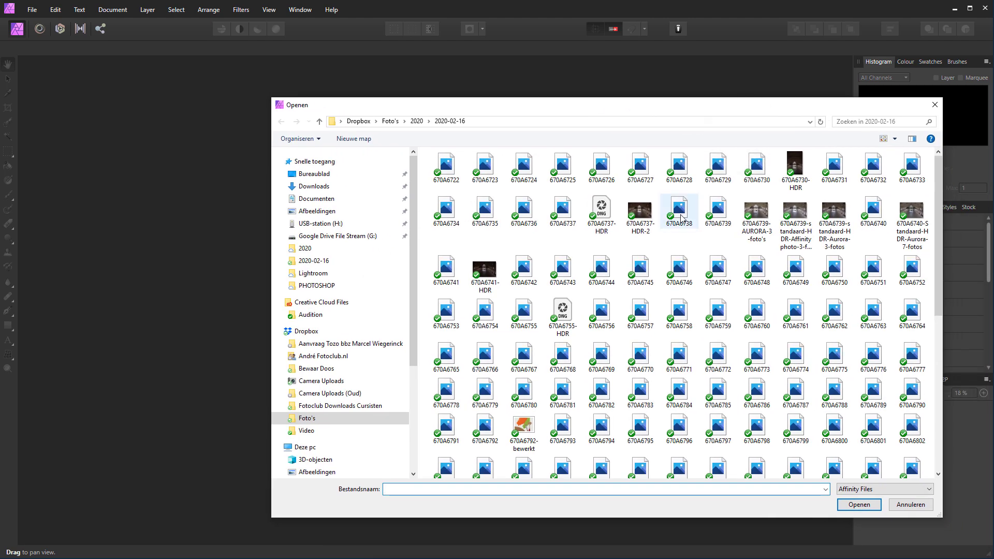
{"action": "mouse_move", "coordinate": [679, 213]}
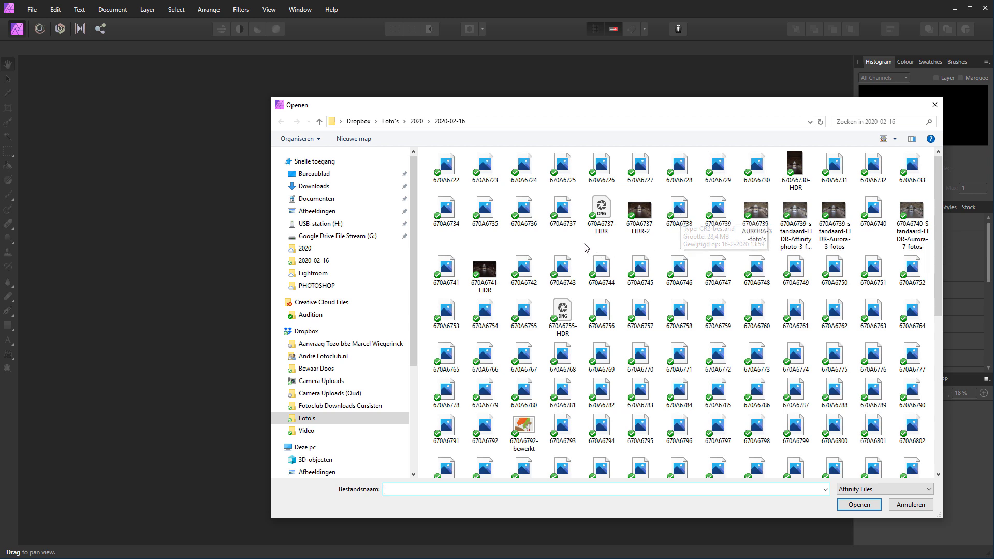
{"action": "left_click", "coordinate": [564, 216]}
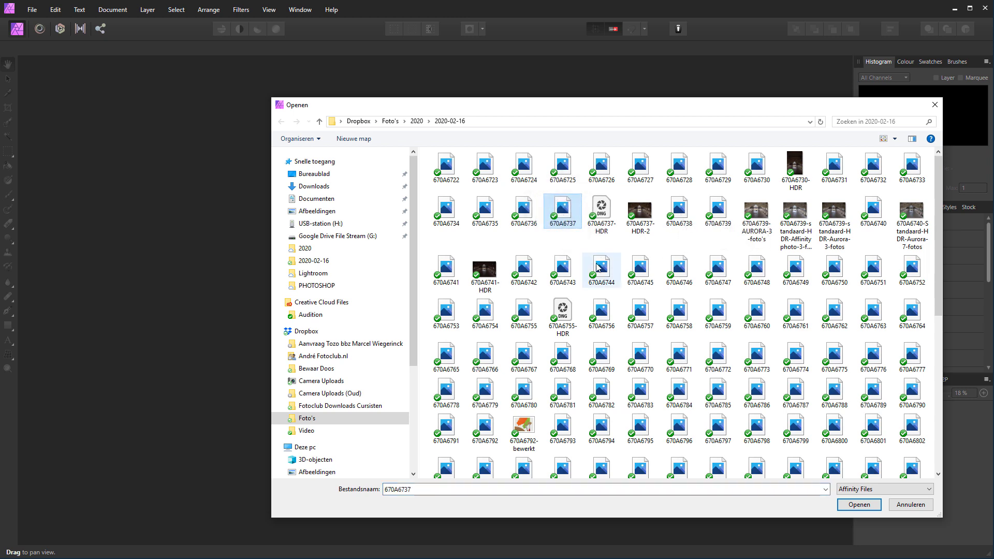
{"action": "left_click", "coordinate": [680, 216], "text": "ctrl"}
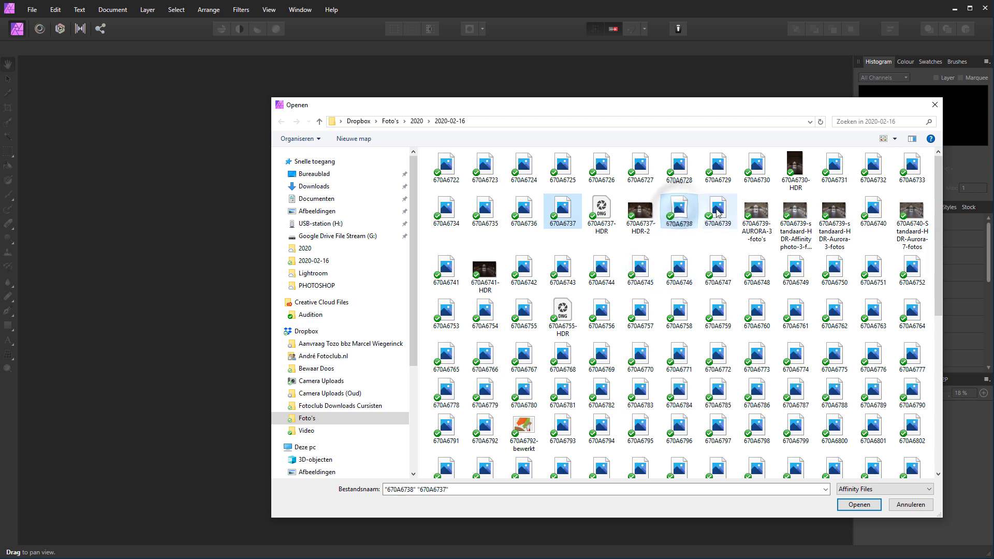
{"action": "left_click", "coordinate": [718, 212], "text": "ctrl"}
{"action": "left_click", "coordinate": [873, 213], "text": "ctrl"}
Add 670A6741–670A6743, load all seven, and merge with automatic ghost removal
{"action": "left_click", "coordinate": [446, 268], "text": "ctrl"}
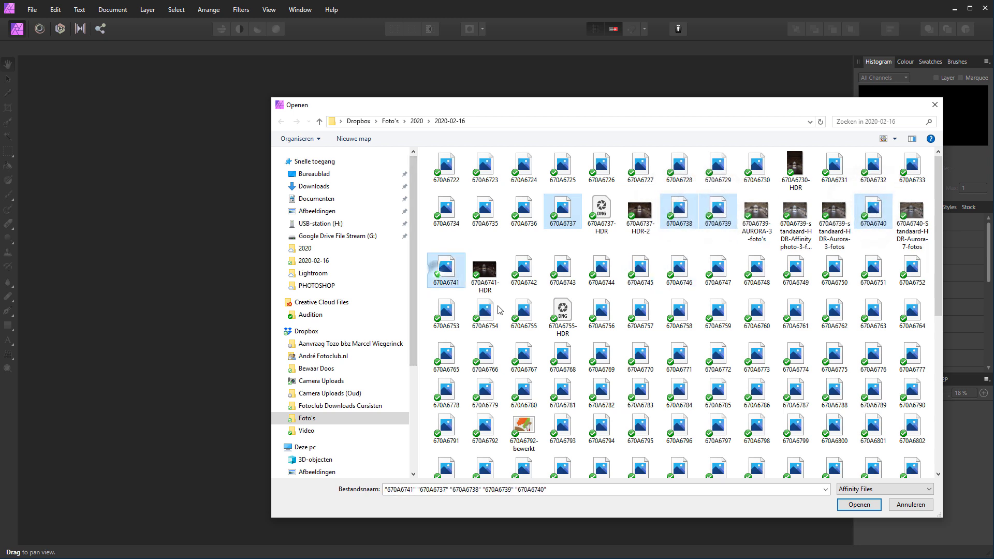
{"action": "left_click", "coordinate": [524, 268], "text": "ctrl"}
{"action": "left_click", "coordinate": [561, 271], "text": "ctrl"}
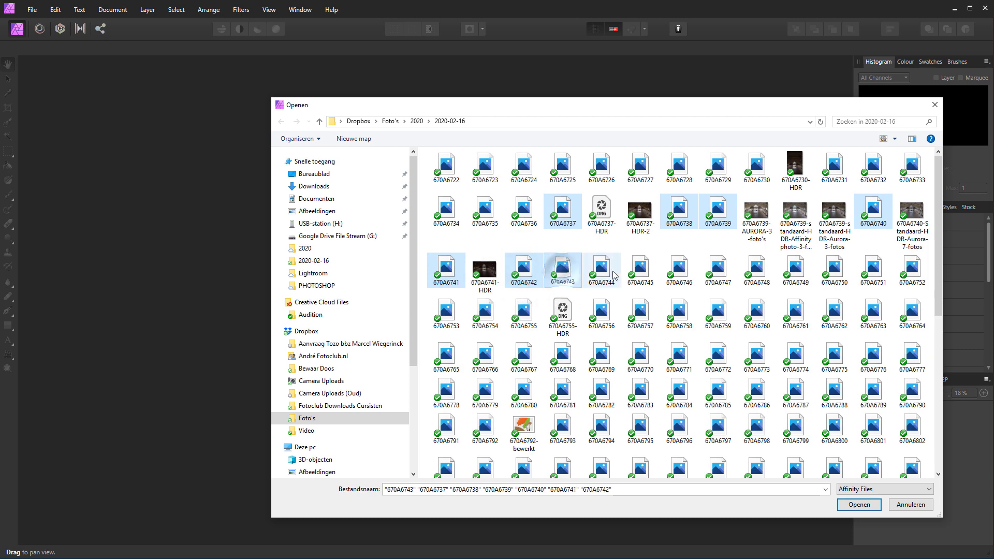
{"action": "left_click", "coordinate": [855, 505]}
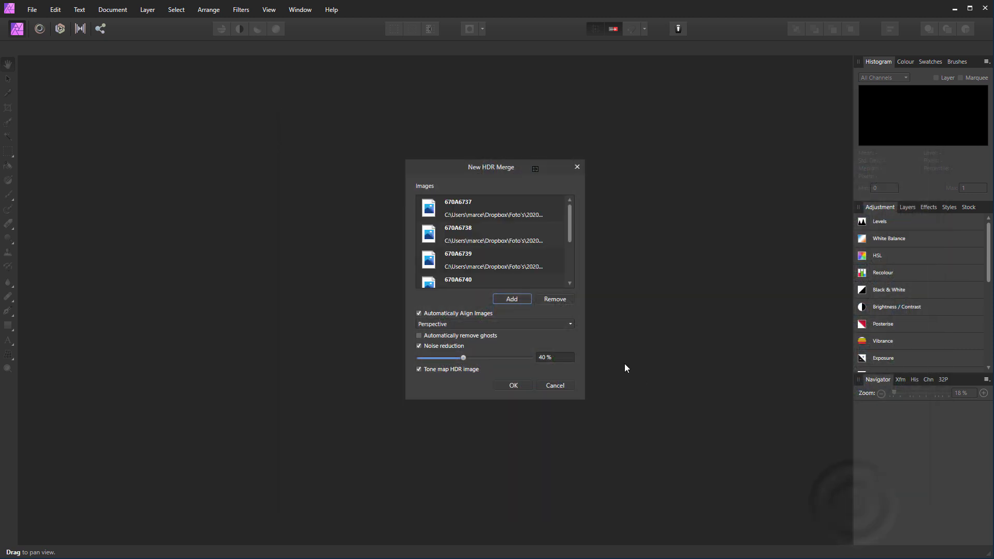
{"action": "left_click", "coordinate": [419, 336]}
{"action": "left_click", "coordinate": [513, 386]}
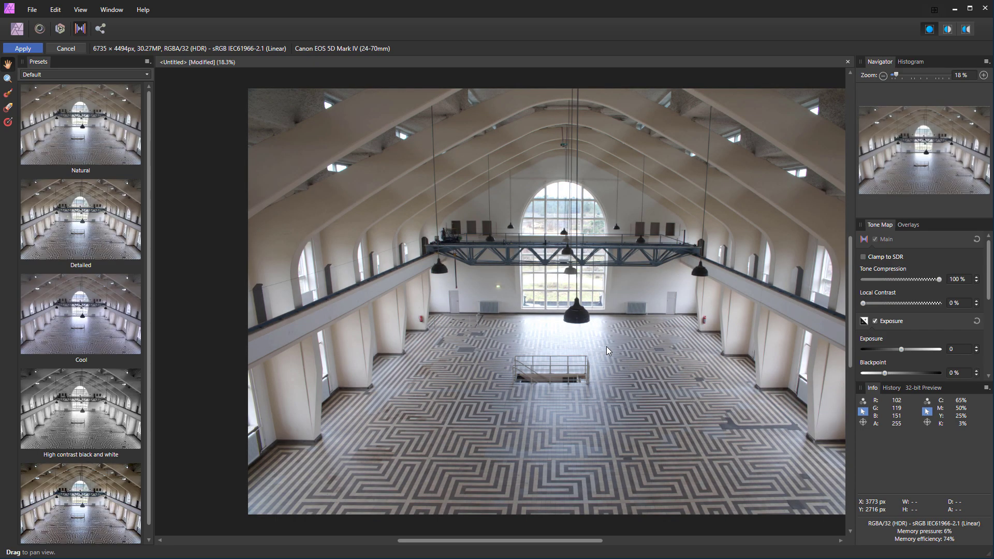
{"action": "left_click", "coordinate": [948, 29]}
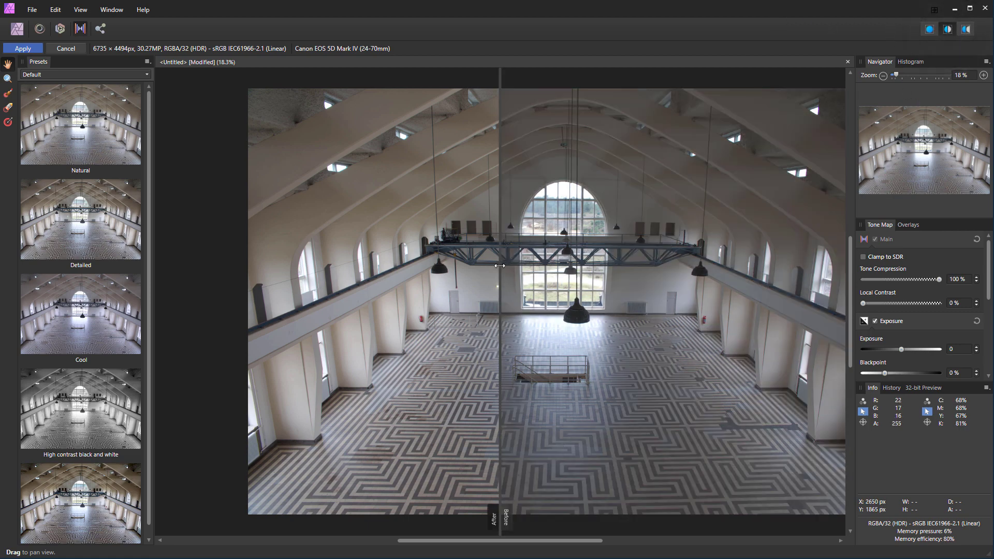
{"action": "left_click_drag", "start_coordinate": [502, 266], "coordinate": [652, 265]}
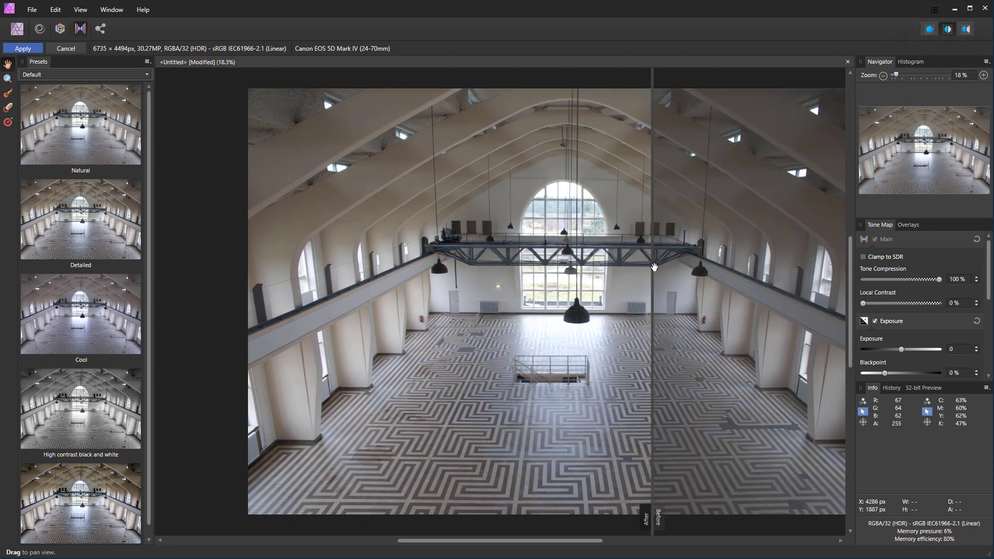
{"action": "left_click_drag", "start_coordinate": [651, 267], "coordinate": [395, 280]}
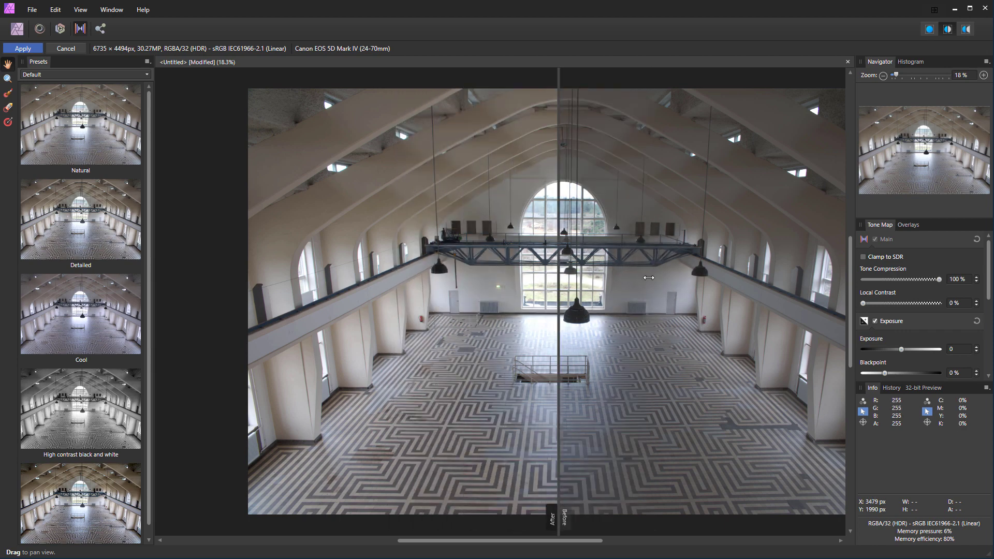
{"action": "mouse_move", "coordinate": [395, 280]}
{"action": "left_mouse_down"}
{"action": "mouse_move", "coordinate": [572, 291]}
{"action": "mouse_move", "coordinate": [574, 300]}
{"action": "mouse_move", "coordinate": [426, 303]}
{"action": "mouse_move", "coordinate": [792, 305]}
{"action": "mouse_move", "coordinate": [297, 309]}
{"action": "mouse_move", "coordinate": [825, 307]}
{"action": "mouse_move", "coordinate": [616, 308]}
{"action": "left_mouse_up"}
{"action": "mouse_move", "coordinate": [337, 306]}
{"action": "left_mouse_down"}
{"action": "mouse_move", "coordinate": [802, 307]}
{"action": "mouse_move", "coordinate": [248, 307]}
{"action": "mouse_move", "coordinate": [637, 307]}
{"action": "mouse_move", "coordinate": [552, 306]}
{"action": "left_mouse_up"}
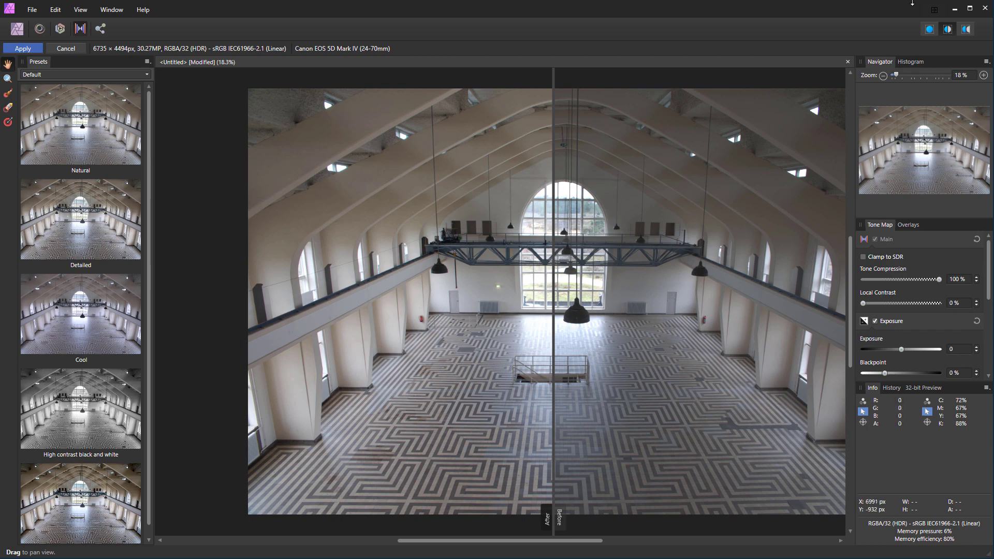
{"action": "left_click", "coordinate": [930, 31]}
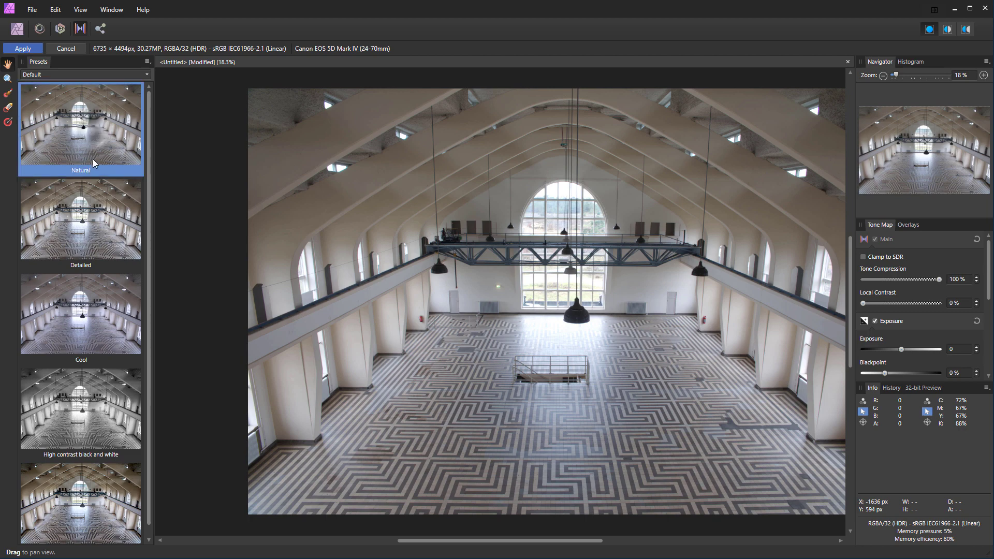
Try the Detailed, Cool and black-and-white presets, settle on Natural, and set exposure to -0,095
{"action": "left_click", "coordinate": [83, 229]}
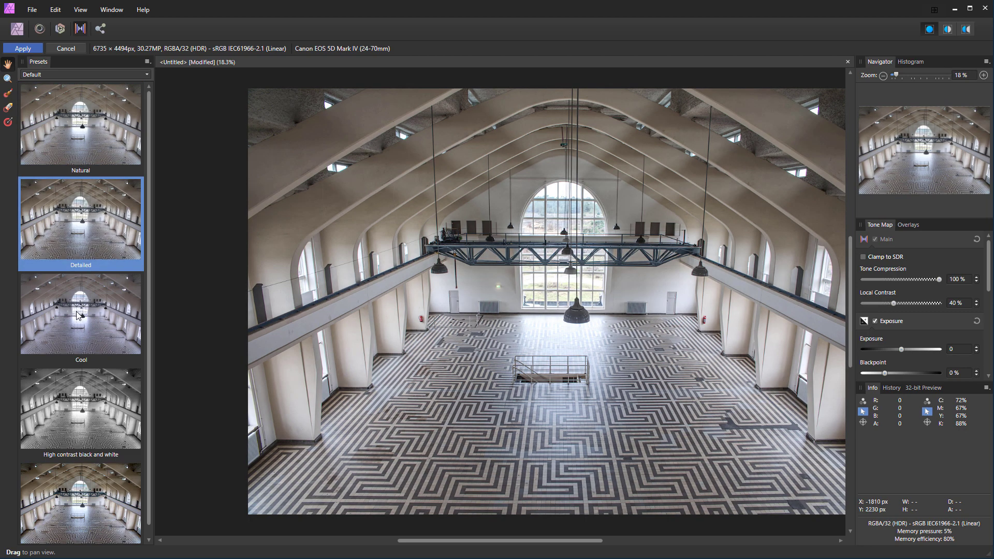
{"action": "left_click", "coordinate": [80, 330]}
{"action": "left_click", "coordinate": [75, 409]}
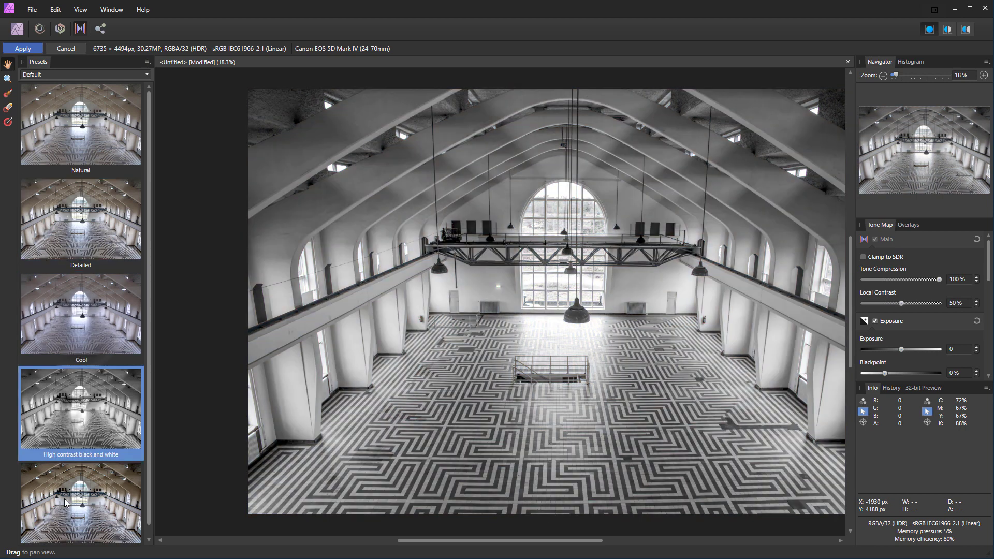
{"action": "left_click", "coordinate": [72, 505]}
{"action": "left_click", "coordinate": [76, 129]}
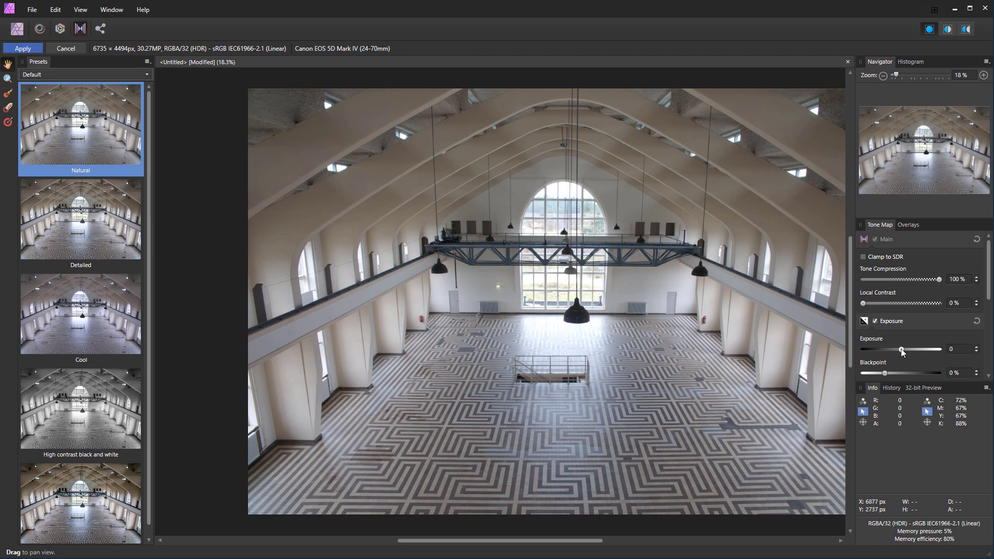
{"action": "left_click_drag", "start_coordinate": [901, 349], "coordinate": [900, 349]}
Apply the tone mapping and export the hall with JPEG best-quality settings
{"action": "left_click", "coordinate": [23, 49]}
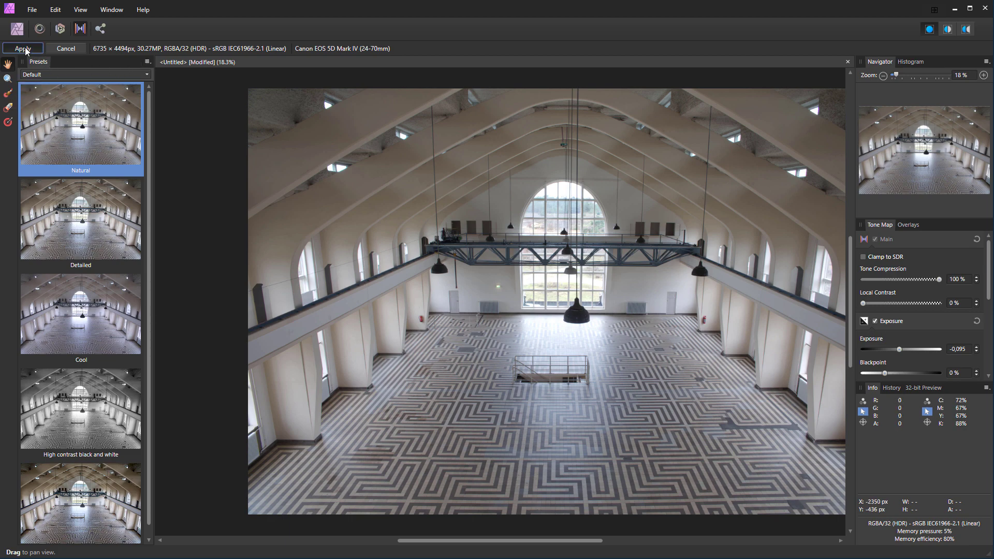
{"action": "left_click", "coordinate": [32, 9]}
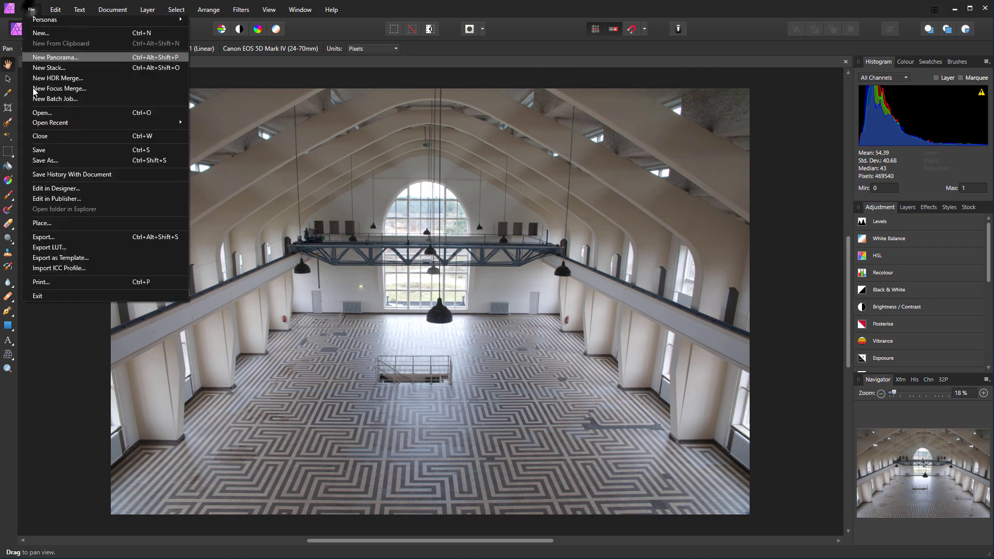
{"action": "left_click", "coordinate": [57, 236]}
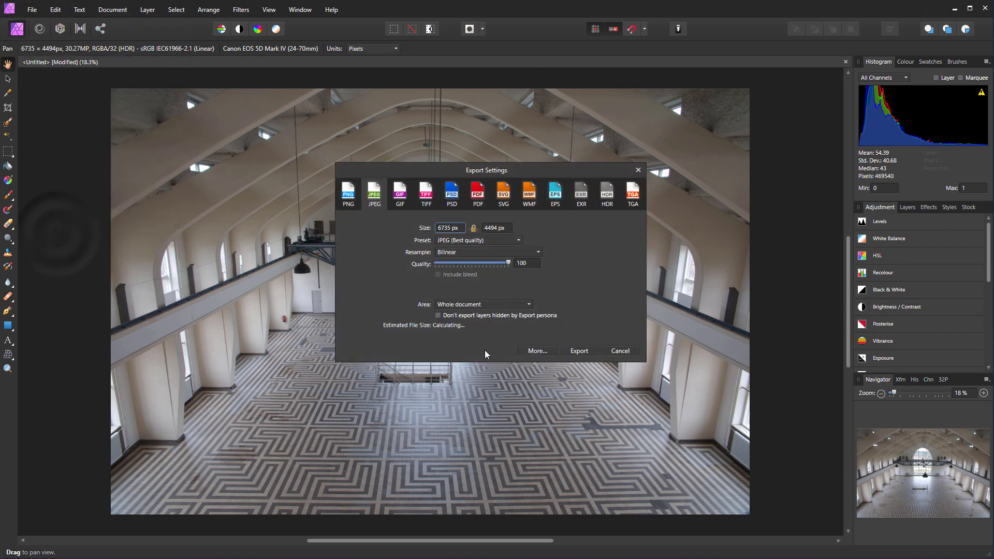
{"action": "left_click", "coordinate": [580, 352]}
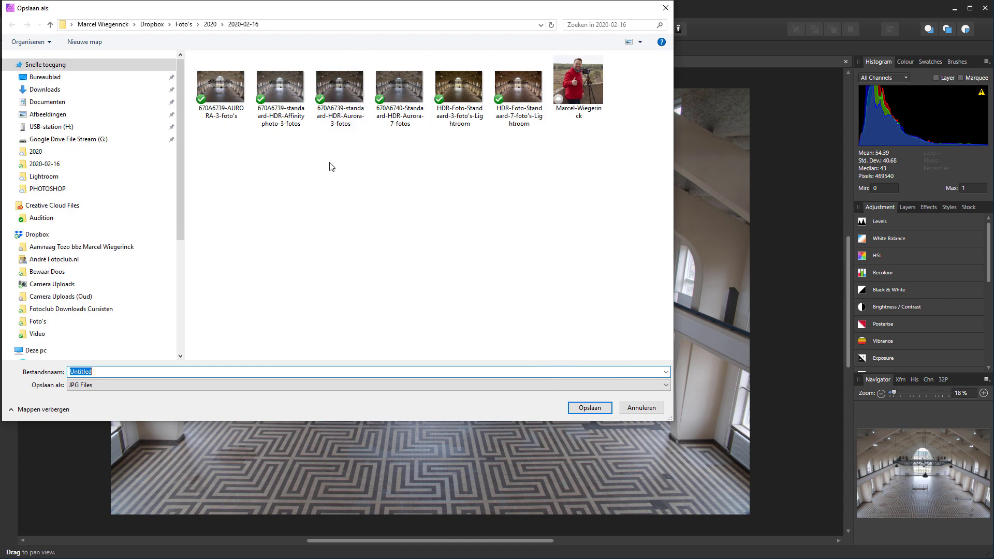
Save it as HDR-Foto-Standaard-7-foto's-Affinityphoto, replacing 'Lightroom' in the reused name
{"action": "left_click", "coordinate": [508, 101]}
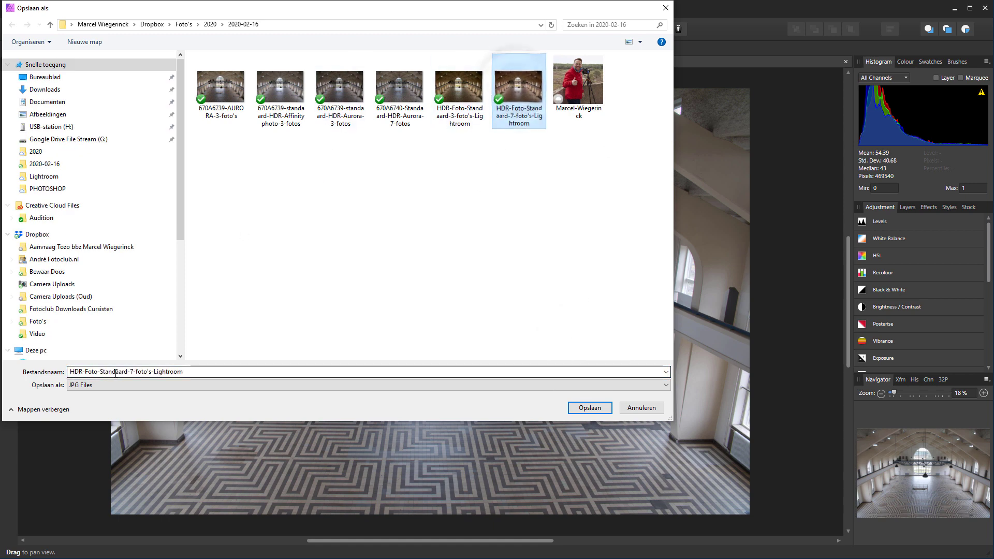
{"action": "left_click", "coordinate": [159, 369]}
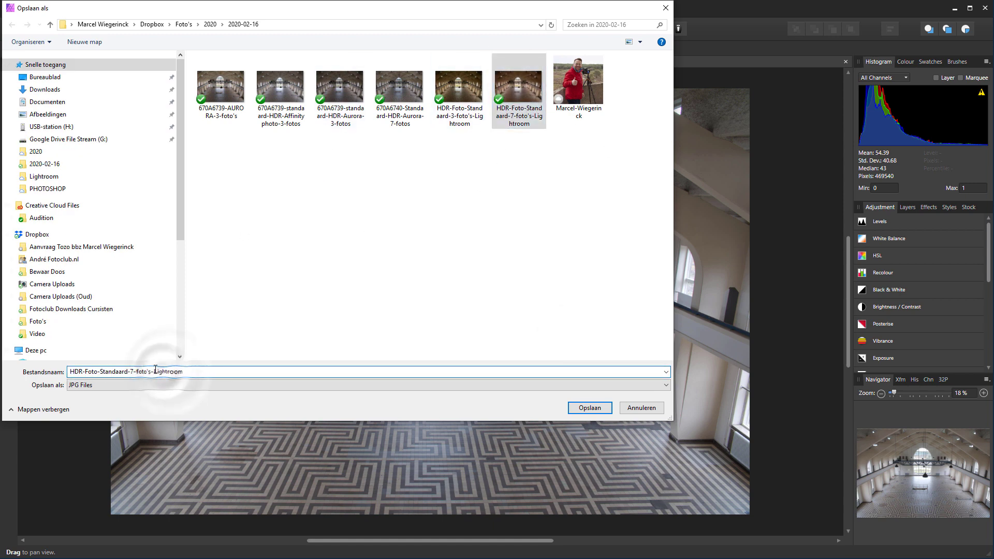
{"action": "left_click_drag", "start_coordinate": [154, 371], "coordinate": [239, 377]}
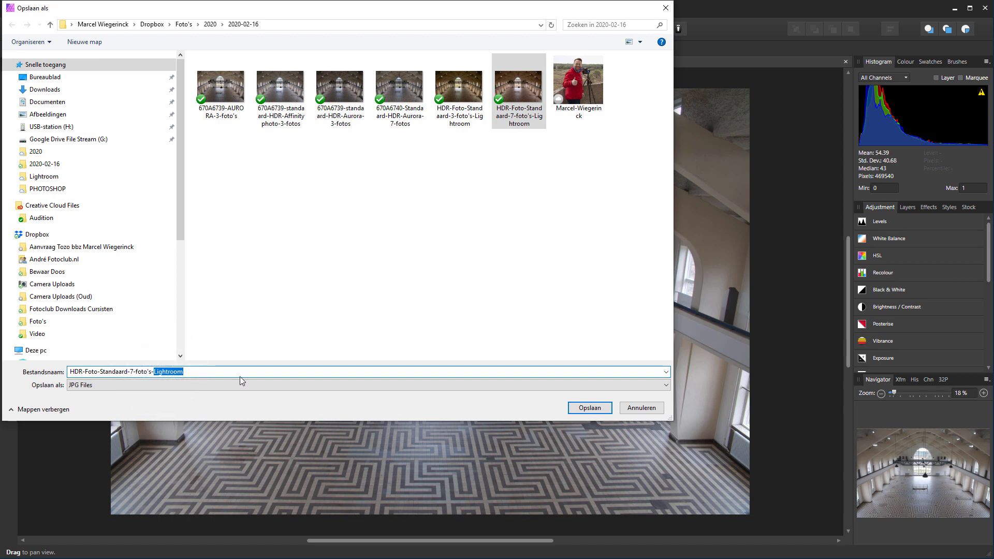
{"action": "type", "text": "Adf"}
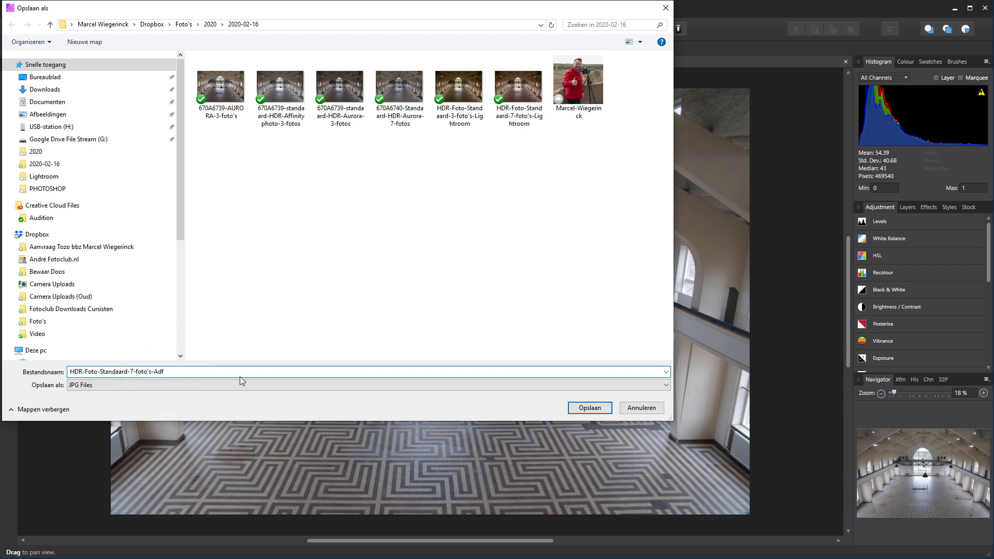
{"action": "key", "text": "BackSpace"}
{"action": "key", "text": "BackSpace"}
{"action": "type", "text": "ffinit"}
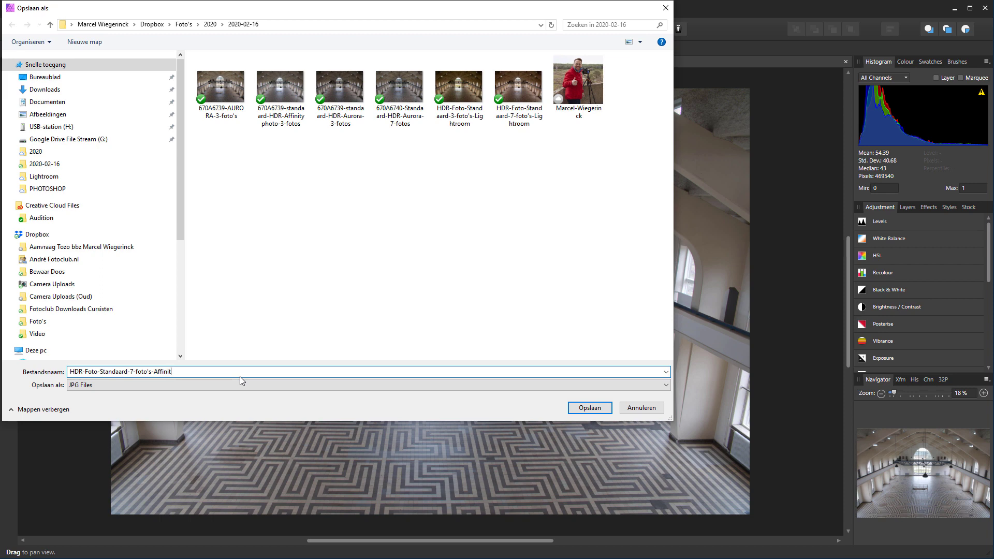
{"action": "type", "text": "y"}
{"action": "type", "text": "pho"}
{"action": "type", "text": "to"}
{"action": "left_click", "coordinate": [586, 409]}
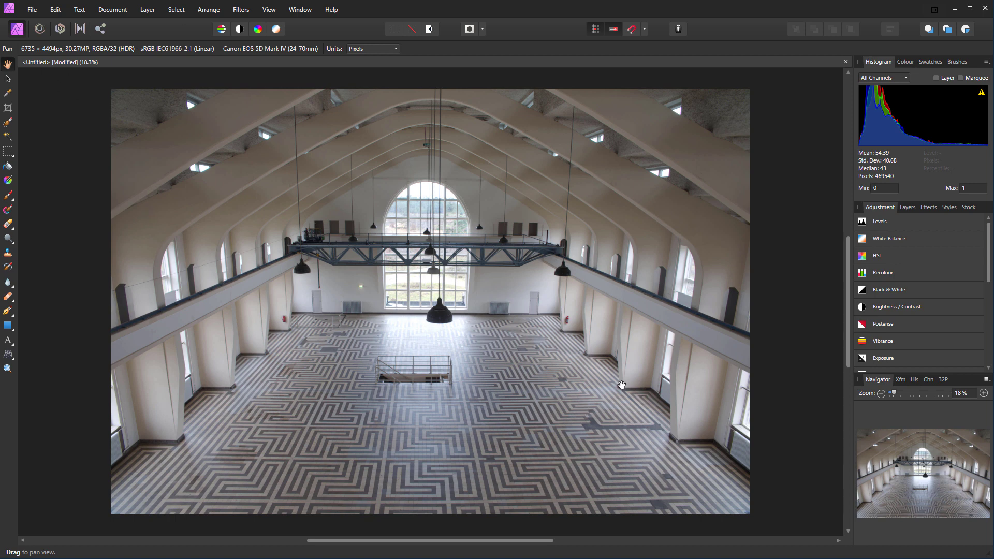
Brighten the hall photo slightly with a Brightness / Contrast adjustment, then add a White Balance adjustment
{"action": "scroll", "coordinate": [986, 261], "scroll_direction": "down", "scroll_amount": 3}
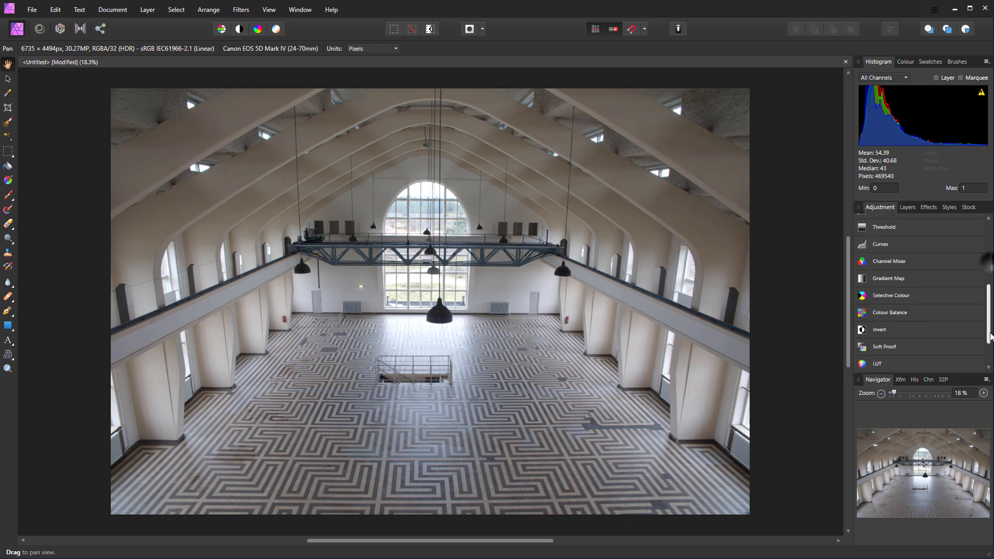
{"action": "scroll", "coordinate": [987, 261], "scroll_direction": "up", "scroll_amount": 3}
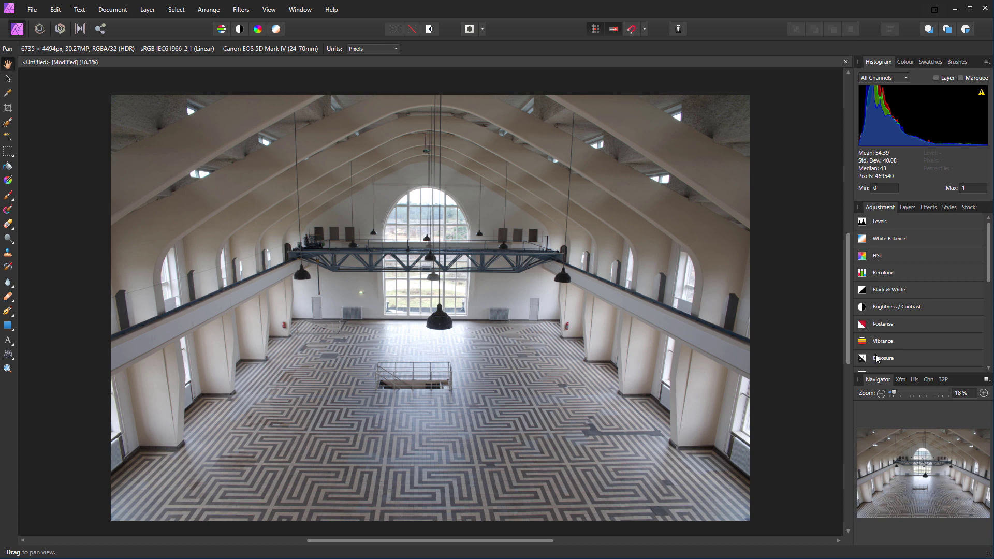
{"action": "left_click", "coordinate": [883, 307]}
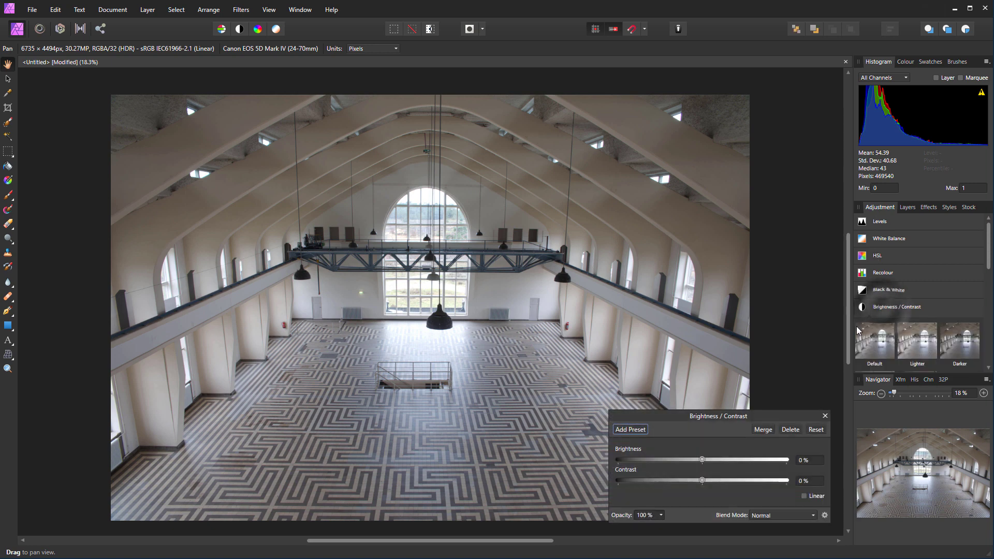
{"action": "mouse_move", "coordinate": [705, 462]}
{"action": "left_mouse_down"}
{"action": "mouse_move", "coordinate": [735, 481]}
{"action": "mouse_move", "coordinate": [702, 481]}
{"action": "left_mouse_up"}
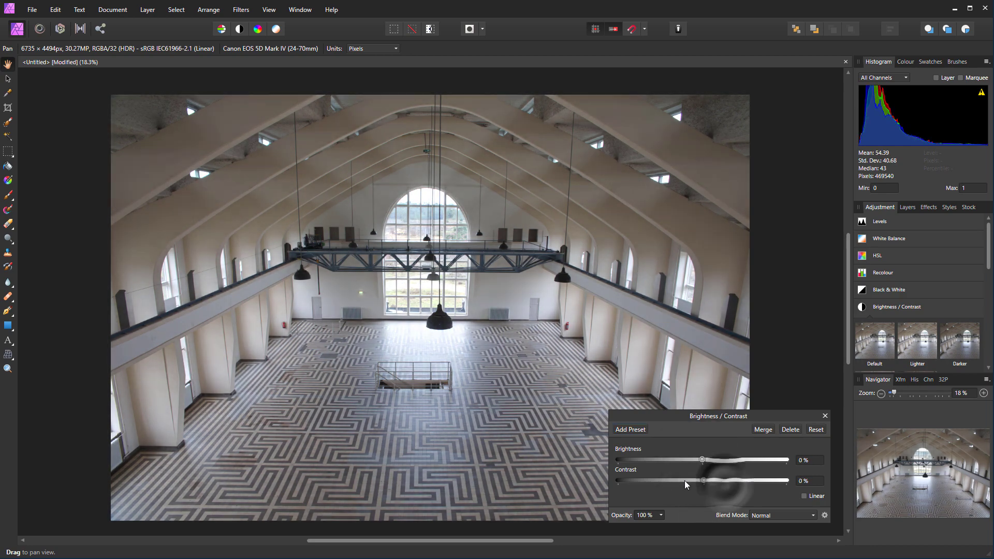
{"action": "left_click", "coordinate": [825, 416]}
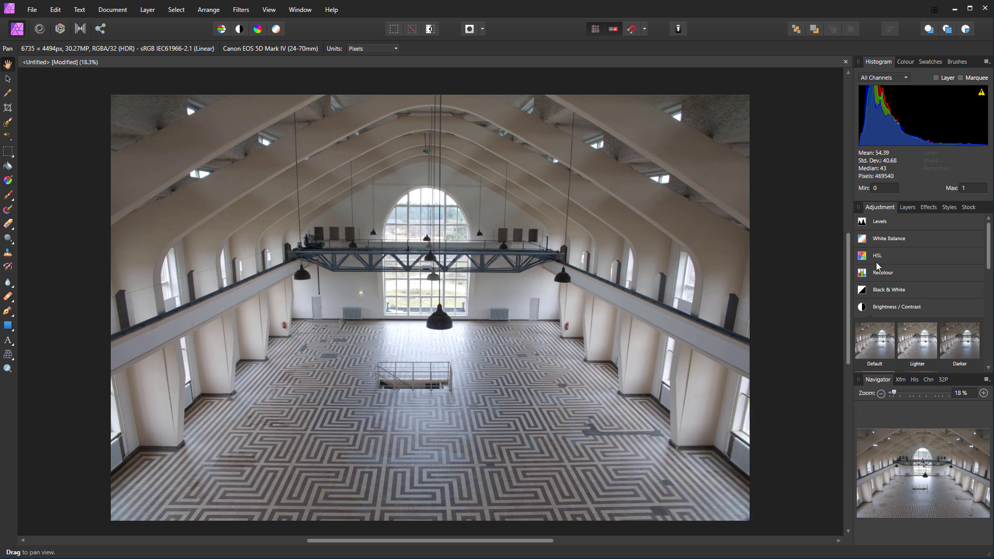
{"action": "left_click", "coordinate": [884, 241]}
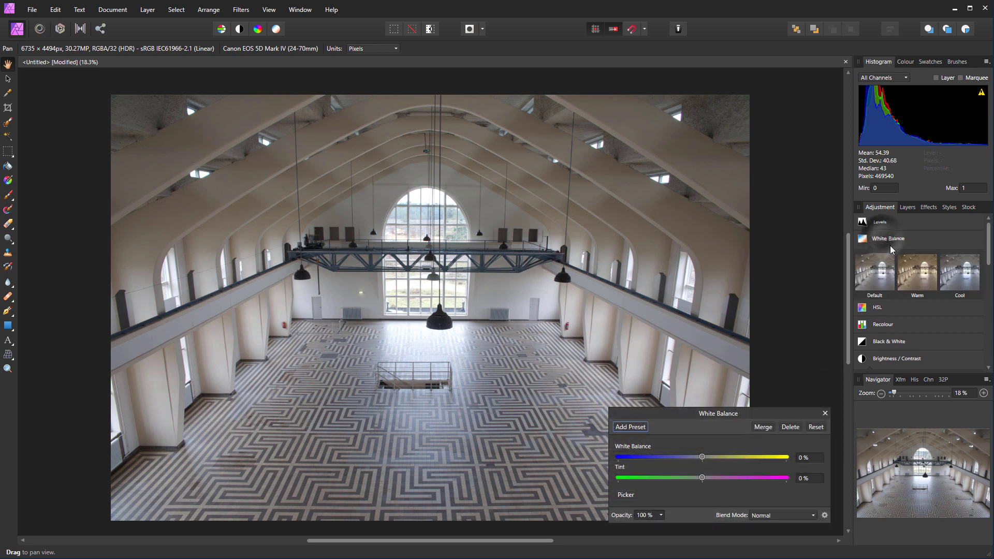
Warm and cool the photo by sampling white points with the Picker, settling white balance at 5%
{"action": "mouse_move", "coordinate": [703, 456]}
{"action": "left_mouse_down"}
{"action": "mouse_move", "coordinate": [684, 461]}
{"action": "mouse_move", "coordinate": [737, 456]}
{"action": "mouse_move", "coordinate": [687, 459]}
{"action": "mouse_move", "coordinate": [717, 462]}
{"action": "mouse_move", "coordinate": [705, 458]}
{"action": "left_mouse_up"}
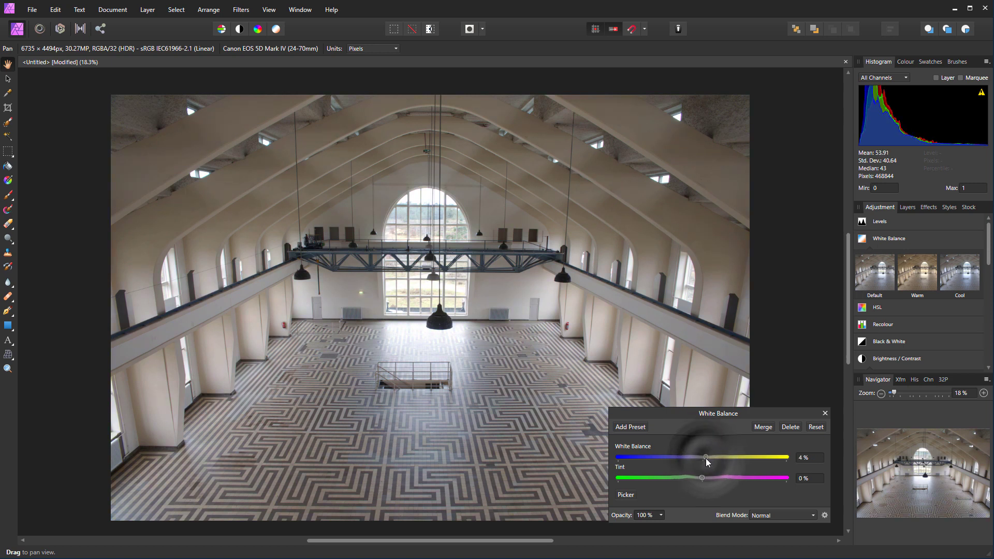
{"action": "left_click", "coordinate": [626, 494]}
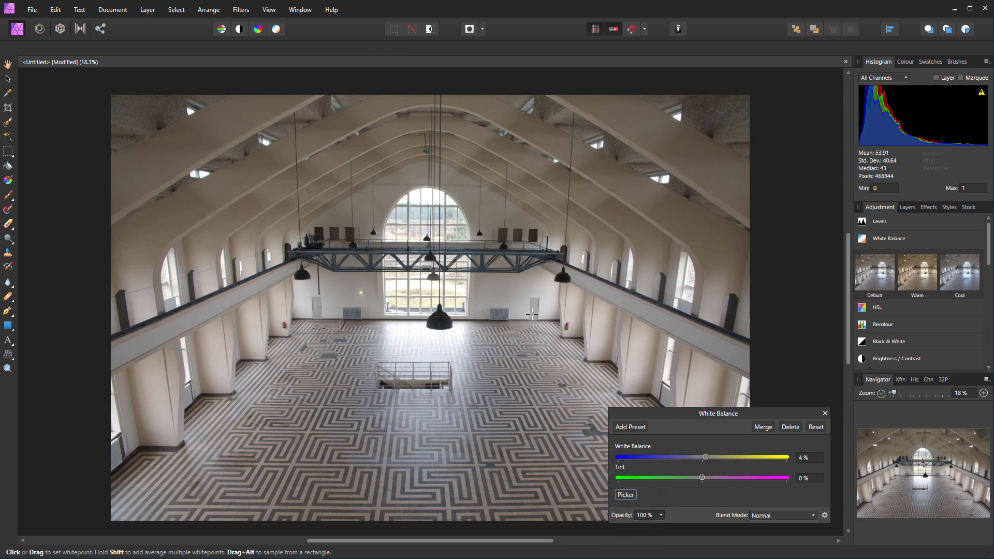
{"action": "left_click", "coordinate": [532, 314]}
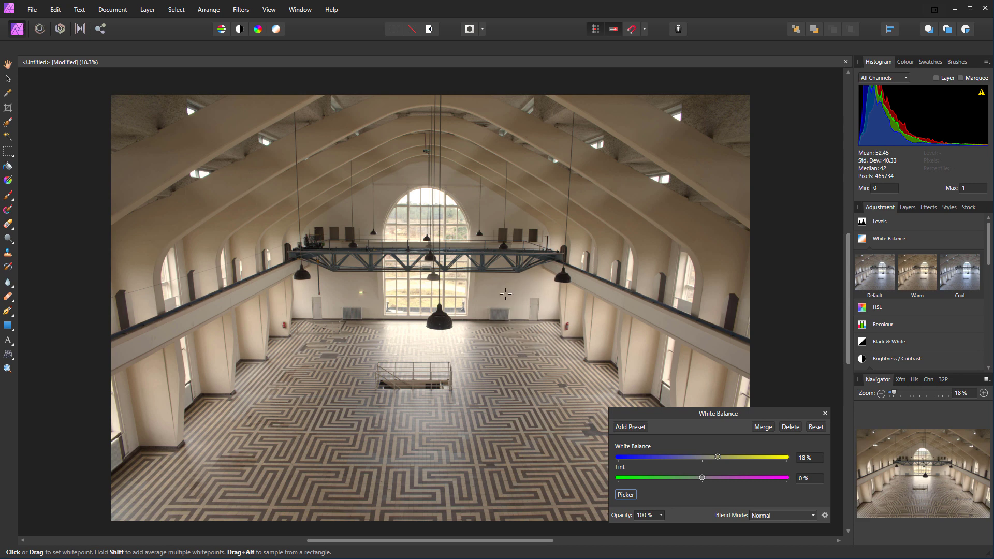
{"action": "left_click", "coordinate": [505, 293]}
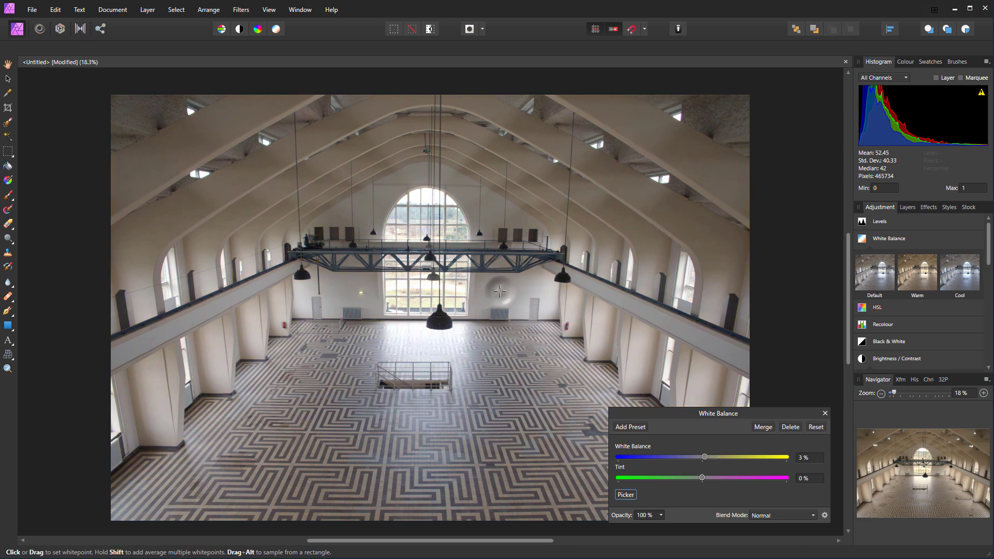
{"action": "left_click", "coordinate": [485, 210]}
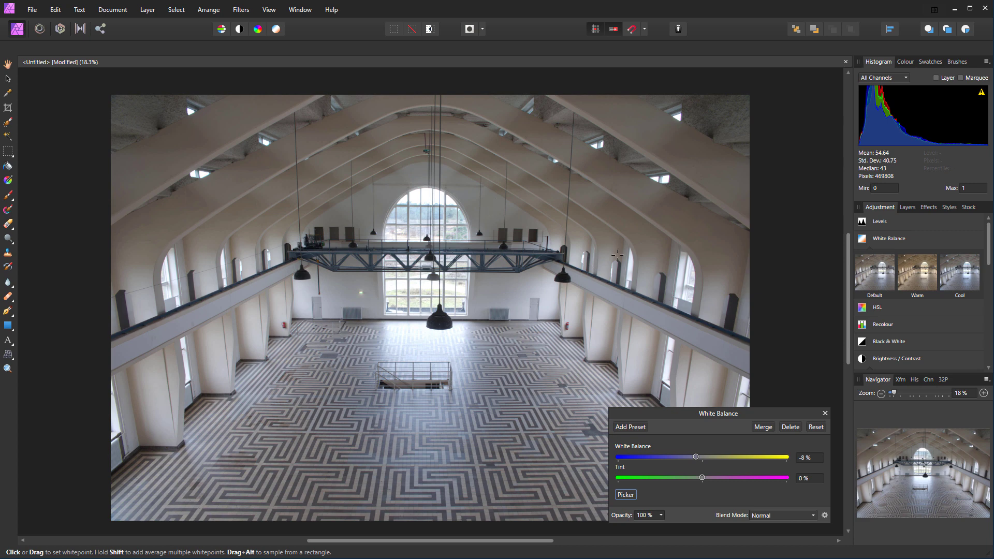
{"action": "left_click", "coordinate": [644, 308]}
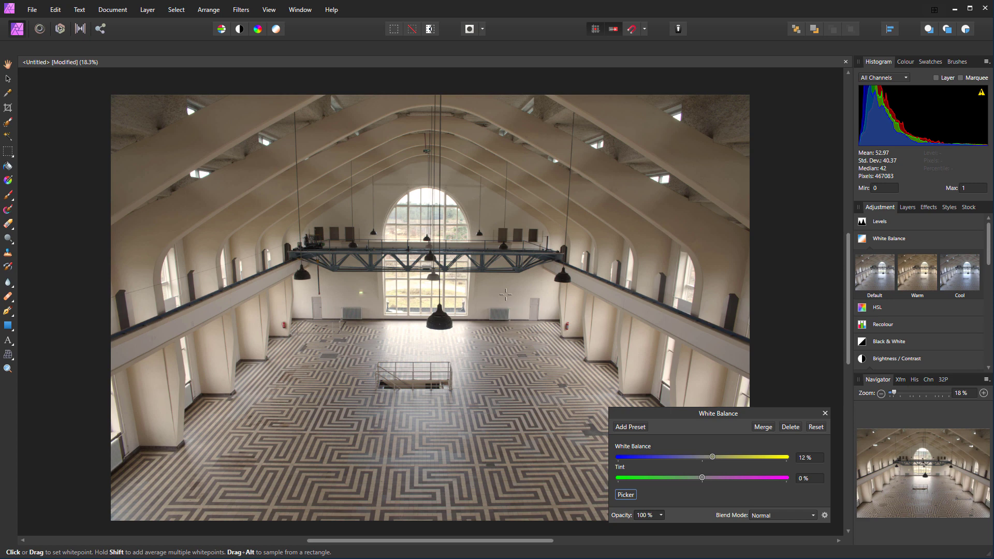
{"action": "left_click", "coordinate": [487, 209]}
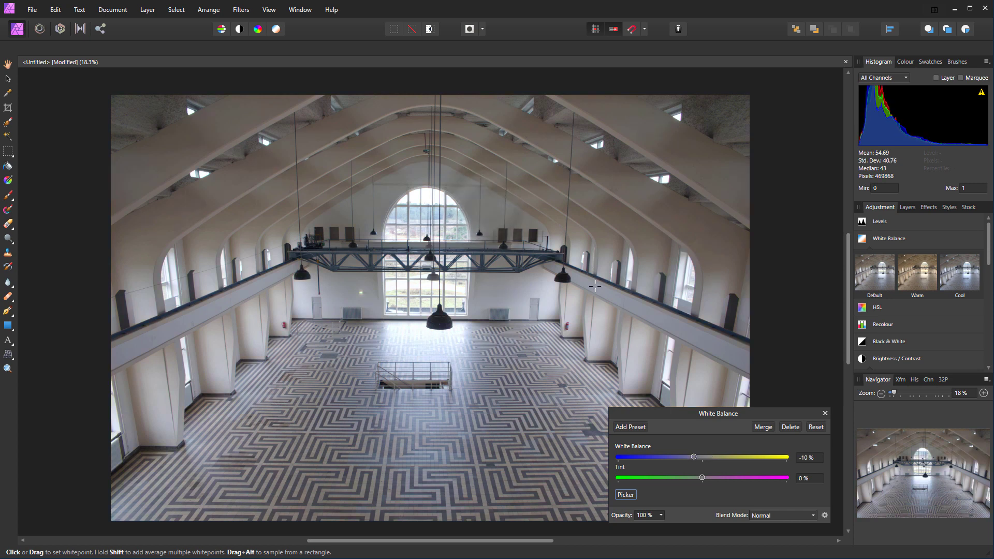
{"action": "left_click", "coordinate": [595, 286]}
{"action": "left_click", "coordinate": [688, 272]}
{"action": "left_click", "coordinate": [419, 195]}
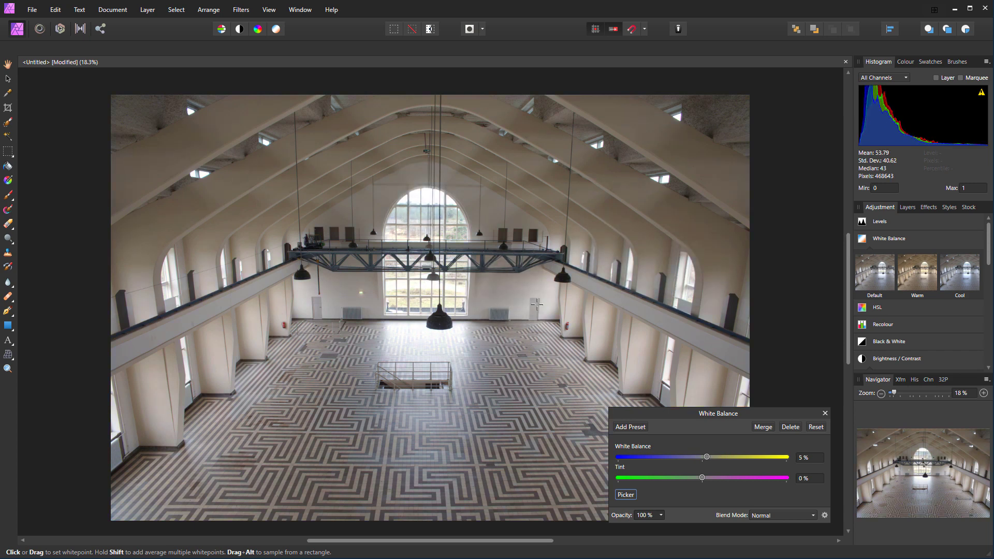
{"action": "left_click", "coordinate": [825, 413]}
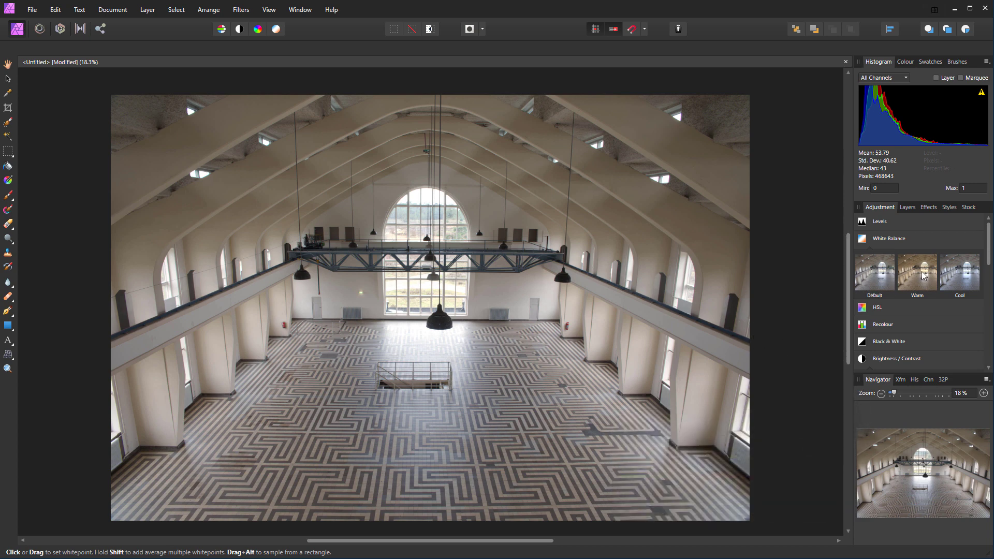
Try the Cool white balance preset and reset it, then add Posterise and Vibrance adjustments
{"action": "left_click", "coordinate": [960, 280]}
{"action": "left_click", "coordinate": [880, 280]}
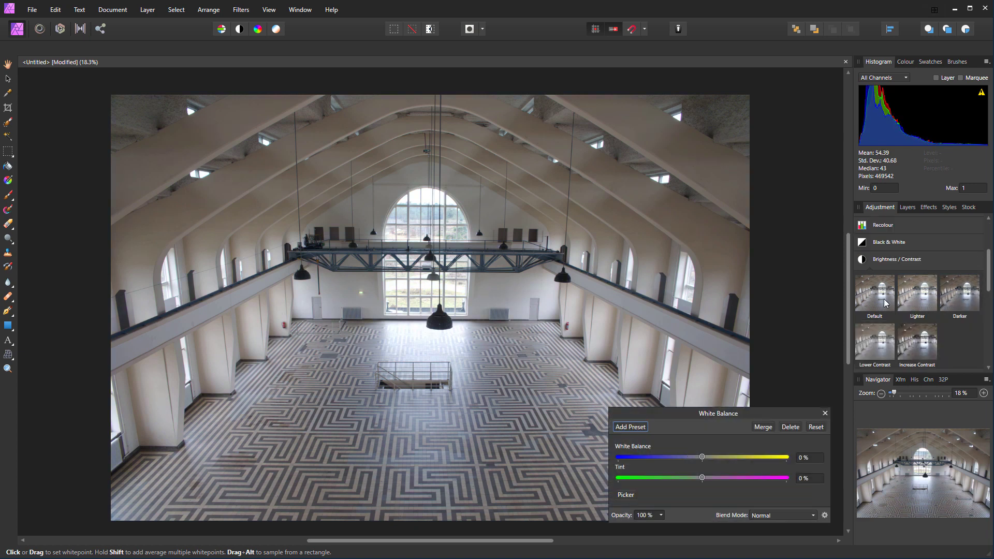
{"action": "scroll", "coordinate": [884, 332], "scroll_direction": "down", "scroll_amount": 1}
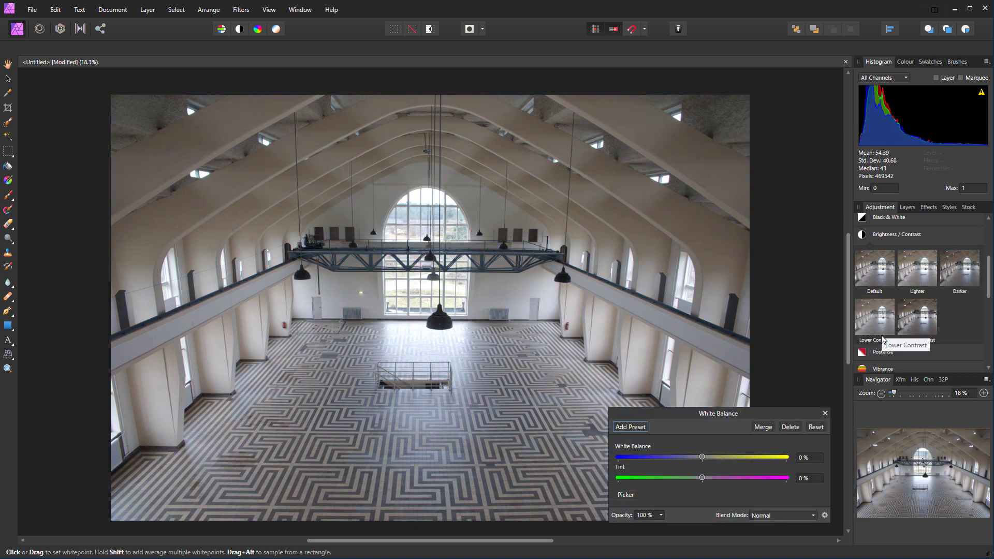
{"action": "scroll", "coordinate": [904, 342], "scroll_direction": "down", "scroll_amount": 1}
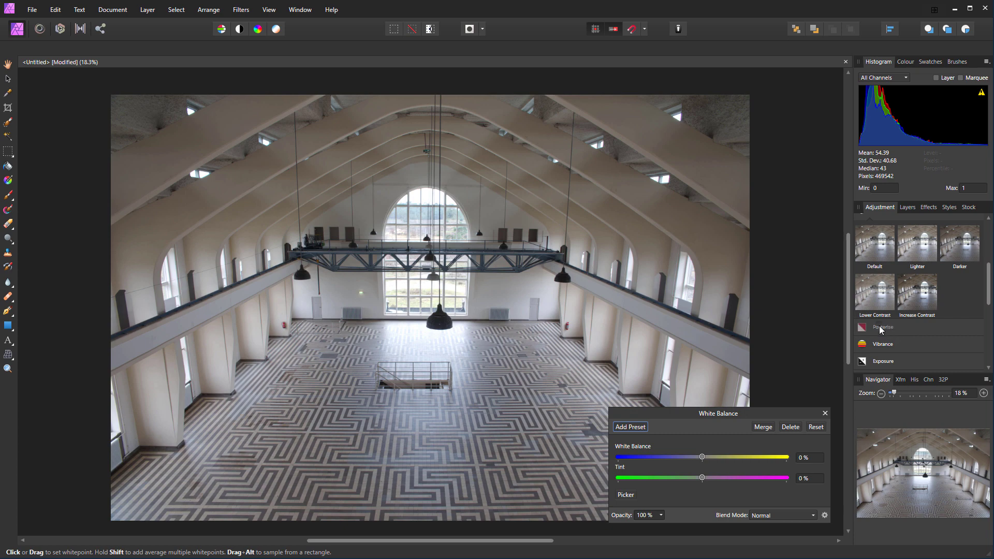
{"action": "left_click", "coordinate": [887, 329]}
{"action": "scroll", "coordinate": [899, 323], "scroll_direction": "down", "scroll_amount": 1}
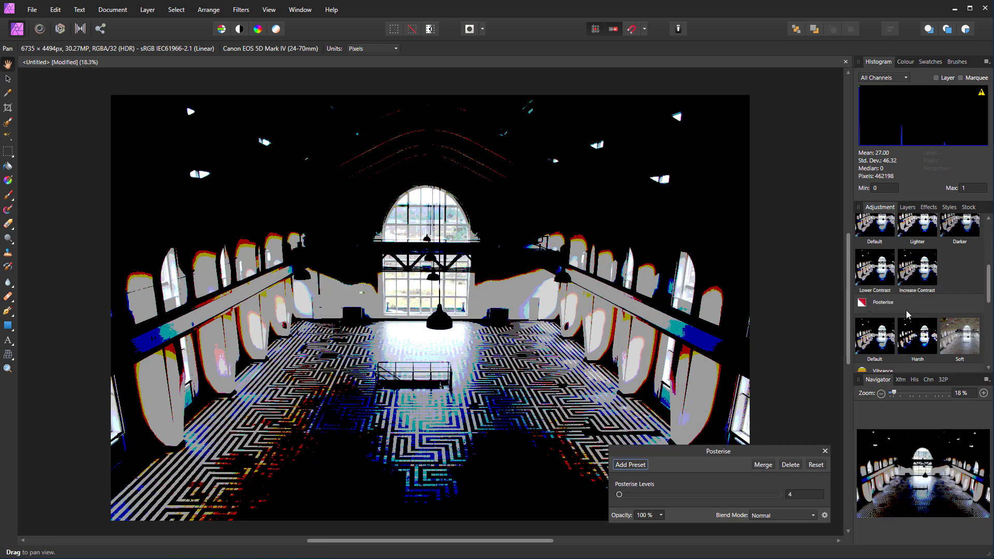
{"action": "scroll", "coordinate": [906, 316], "scroll_direction": "down", "scroll_amount": 2}
{"action": "left_click", "coordinate": [903, 321]}
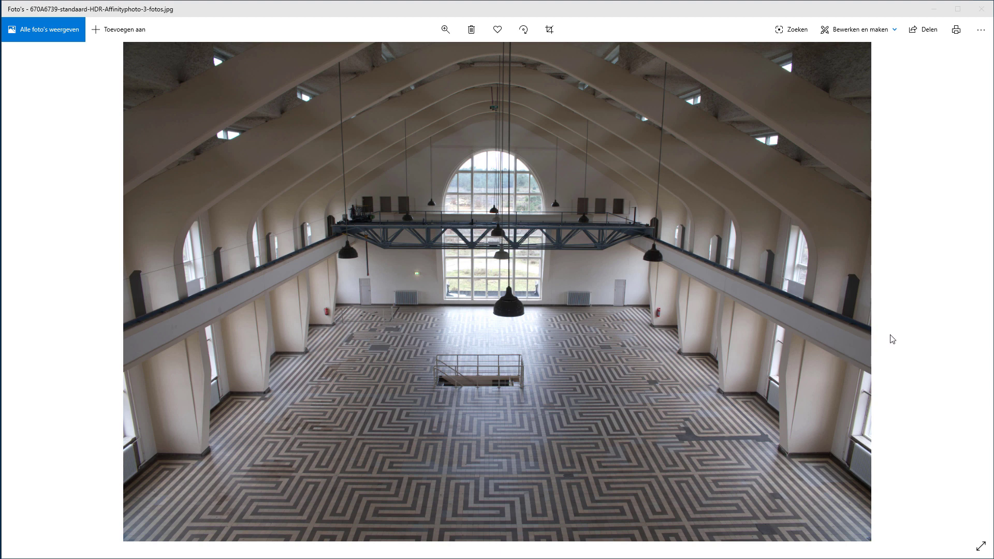
Flip between the three-photo and seven-photo HDR JPEGs in Windows Photos, ending on the three-photo one
{"action": "left_click", "coordinate": [857, 333]}
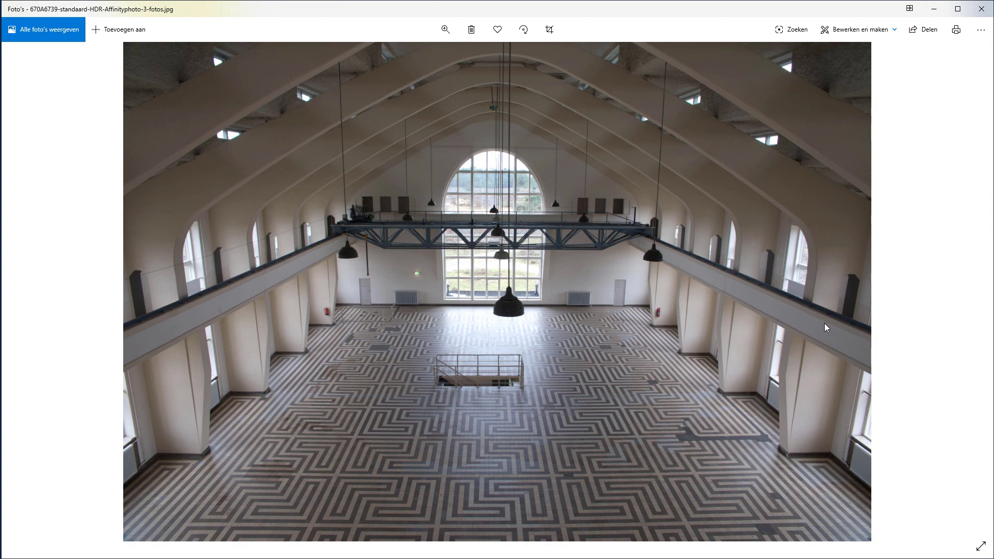
{"action": "key", "text": "Right"}
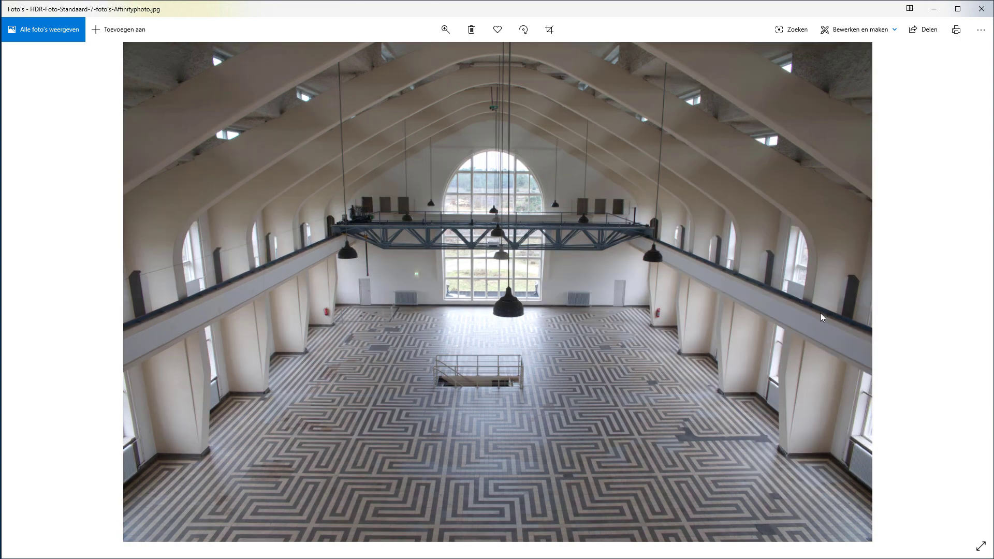
{"action": "key", "text": "Right"}
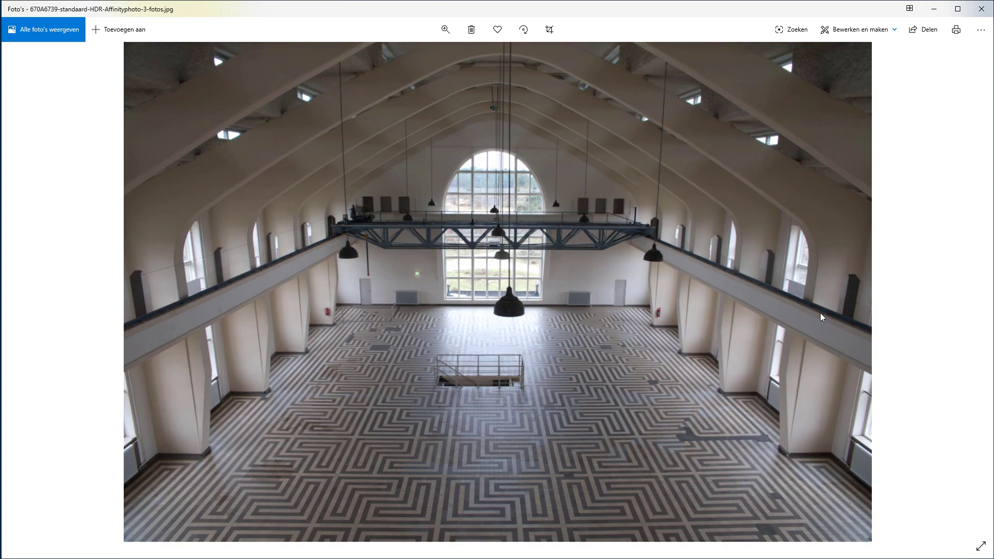
{"action": "key", "text": "Left"}
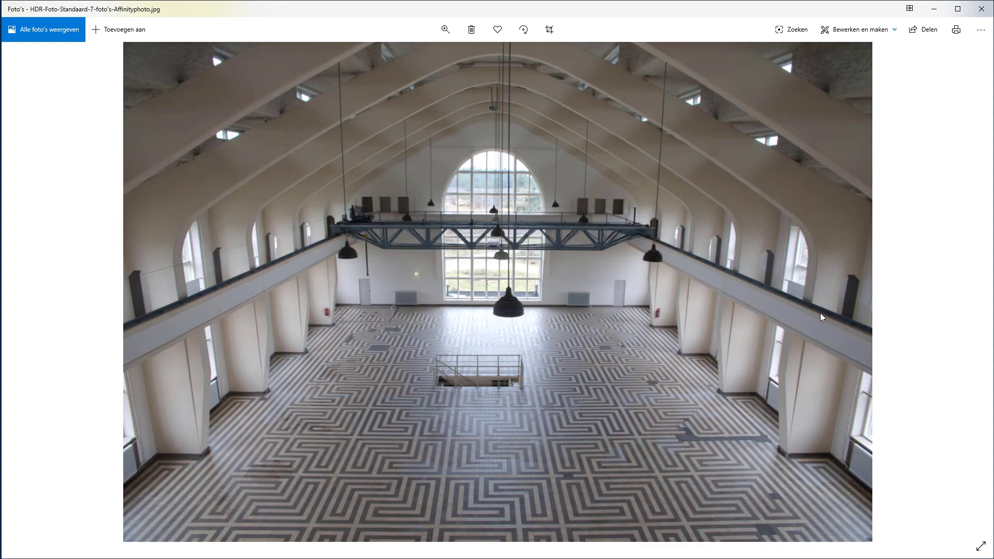
{"action": "key", "text": "Right"}
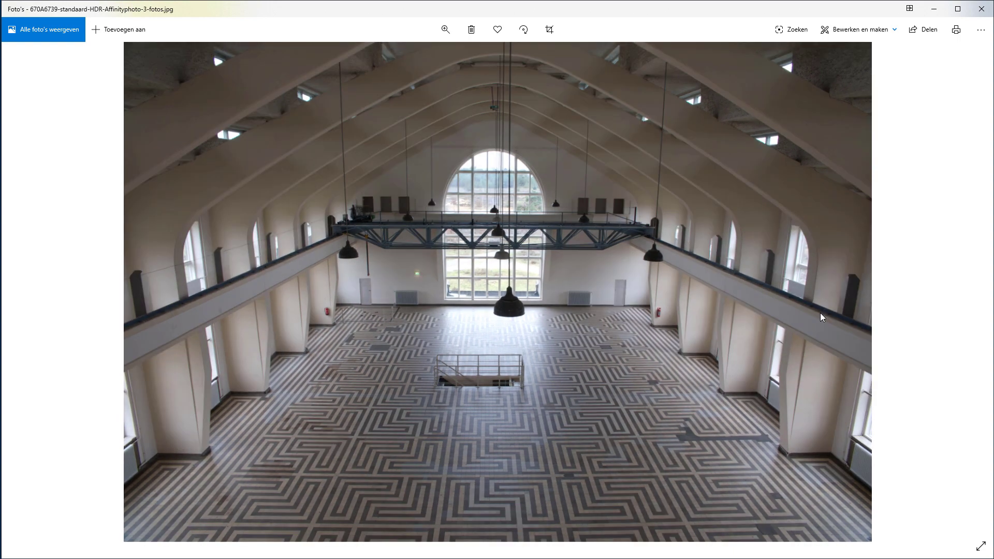
{"action": "key", "text": "Left"}
{"action": "key", "text": "Right"}
{"action": "key", "text": "Left"}
{"action": "key", "text": "Right"}
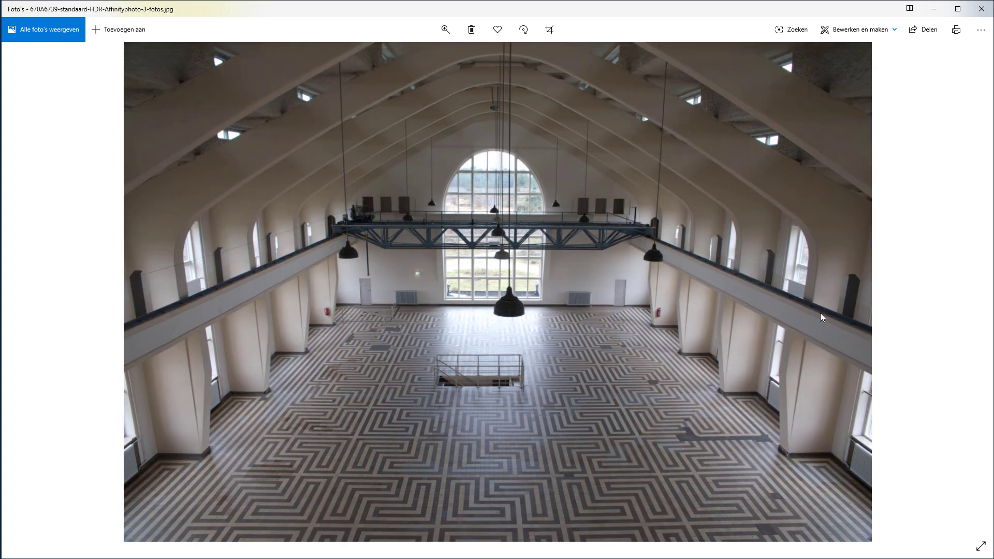